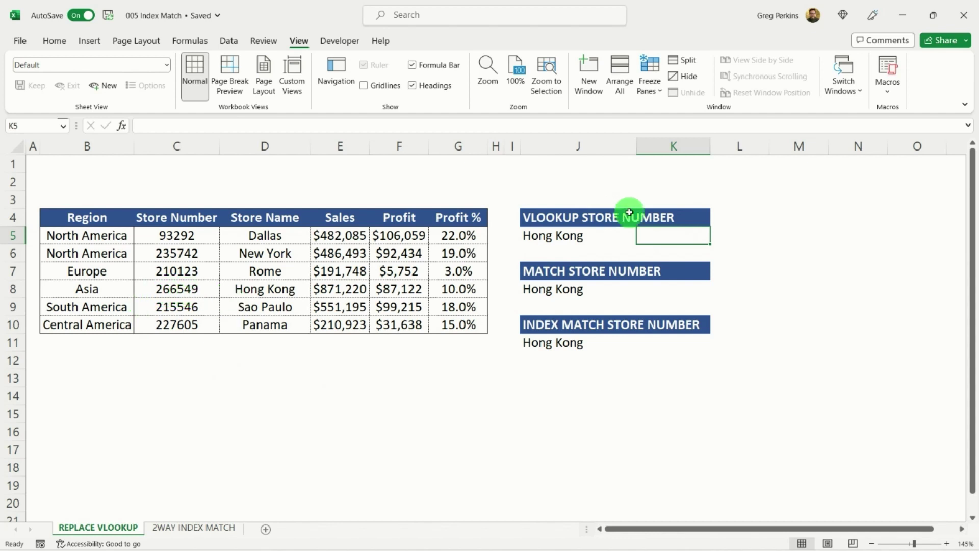
Start a VLOOKUP in K5 for Hong Kong in J5 over the table C5:D10
{"action": "type", "text": "=VL"}
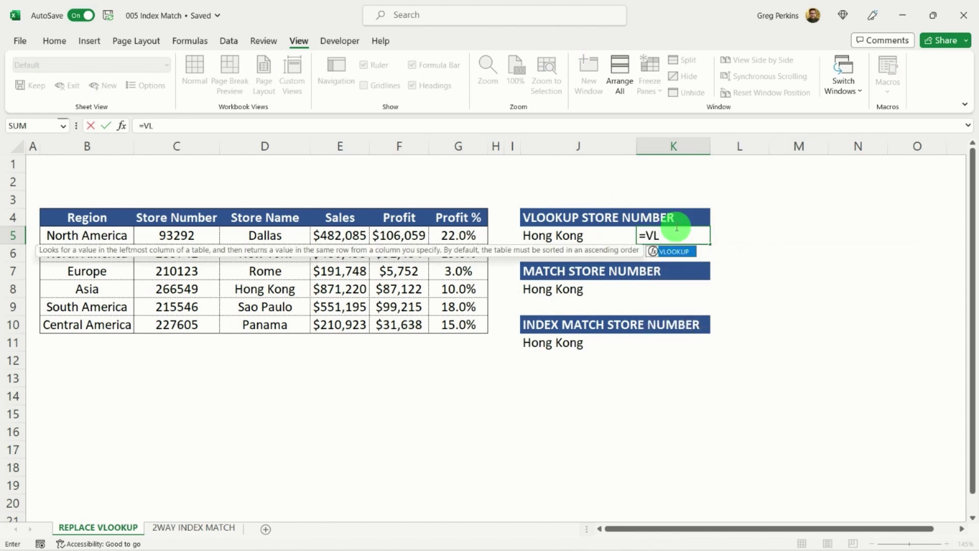
{"action": "key", "text": "Tab"}
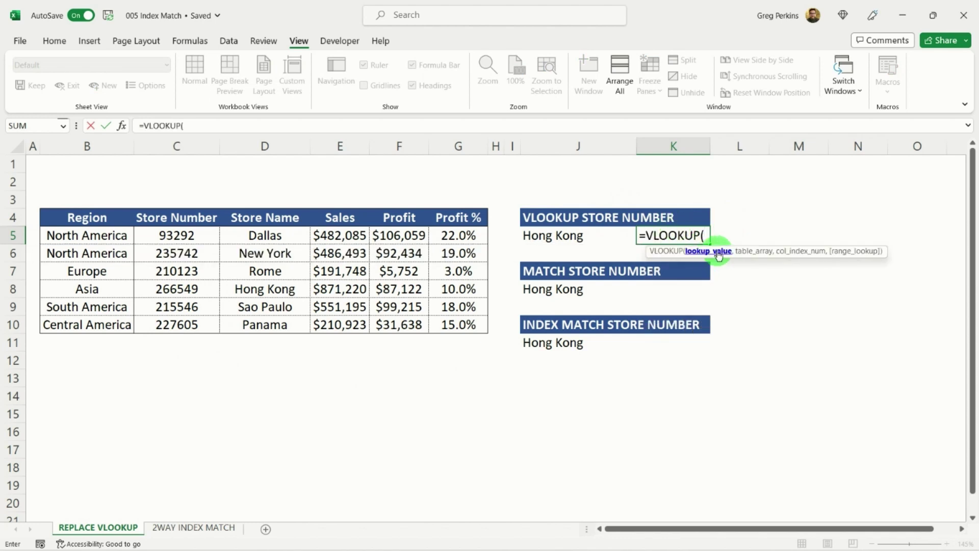
{"action": "left_click", "coordinate": [563, 234]}
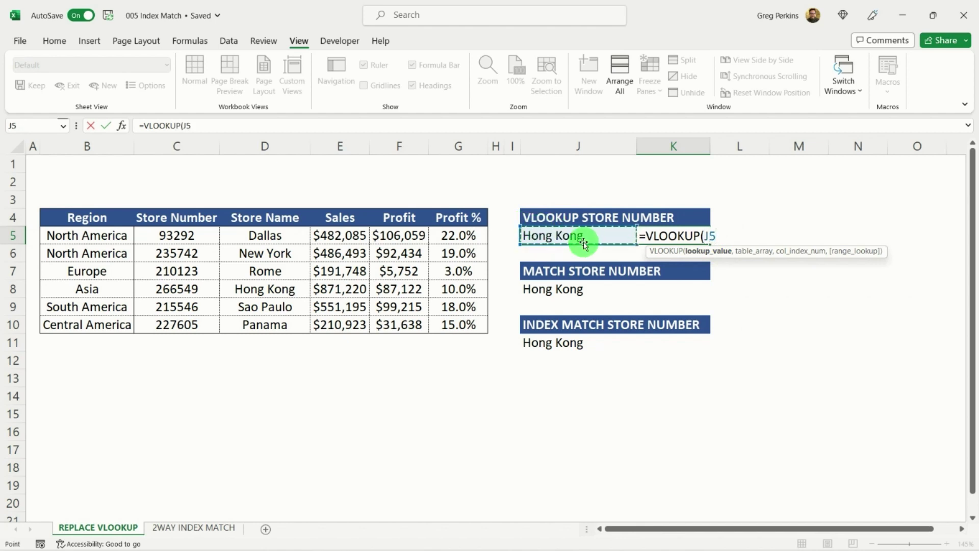
{"action": "type", "text": ","}
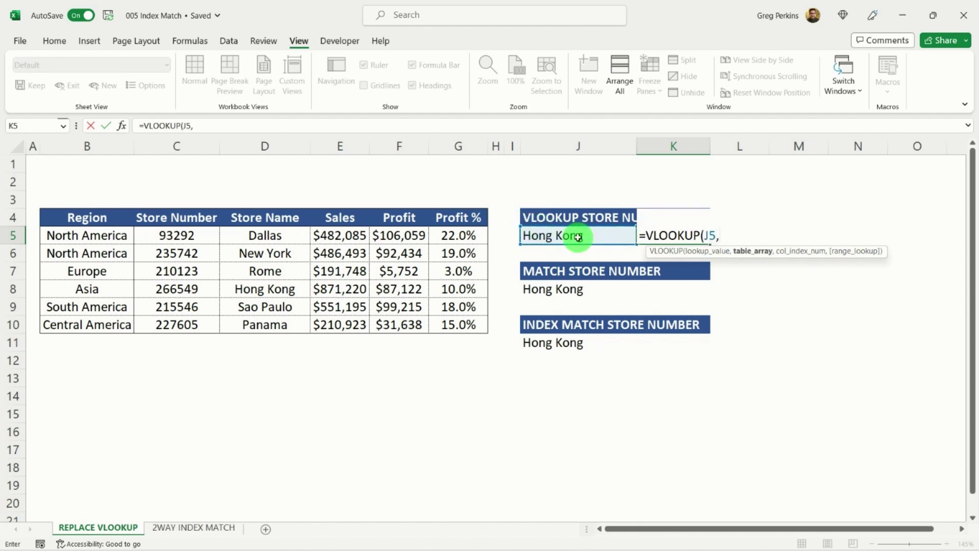
{"action": "left_click", "coordinate": [282, 236]}
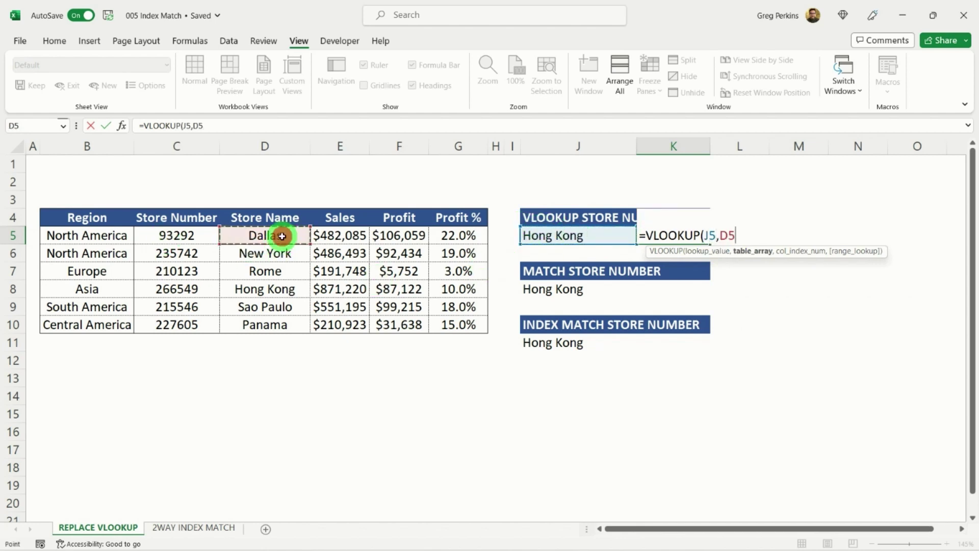
{"action": "left_click_drag", "start_coordinate": [282, 236], "coordinate": [204, 319]}
{"action": "type", "text": ","}
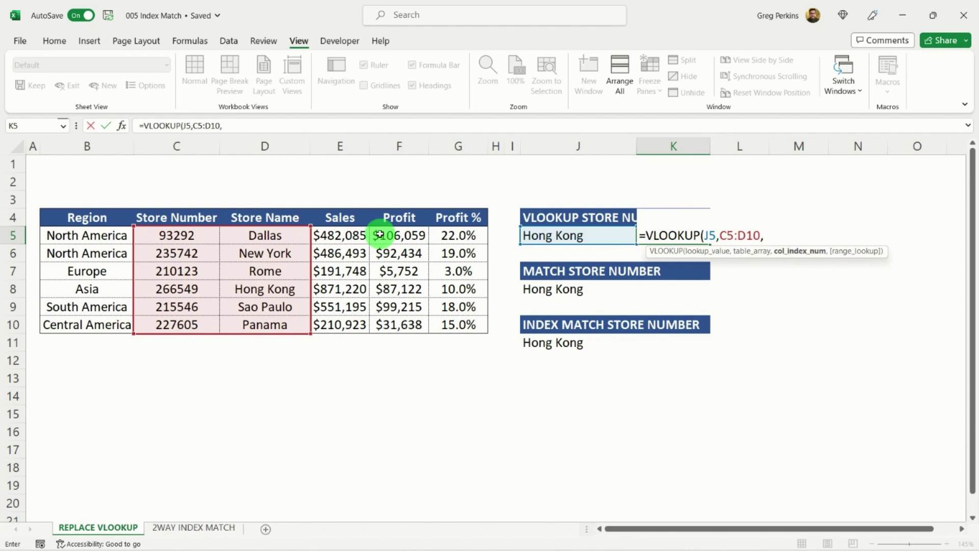
Finish the VLOOKUP with column index -1 and exact match, then clear the #N/A result from K5
{"action": "left_click", "coordinate": [250, 125]}
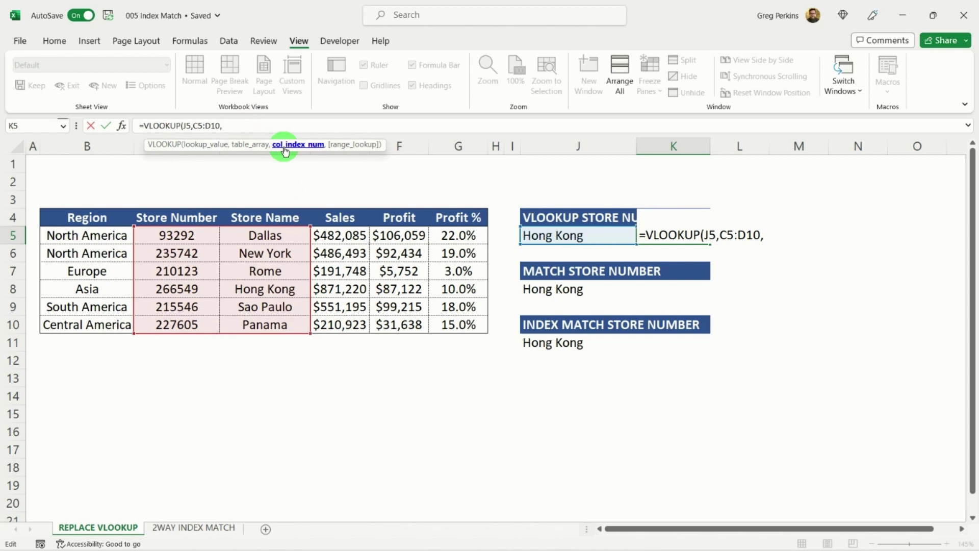
{"action": "type", "text": "1"}
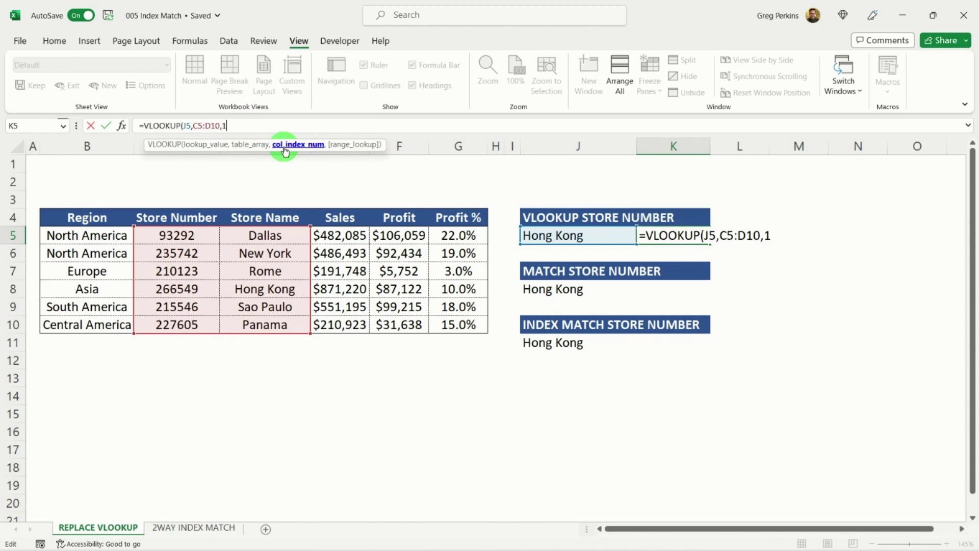
{"action": "key", "text": "BackSpace"}
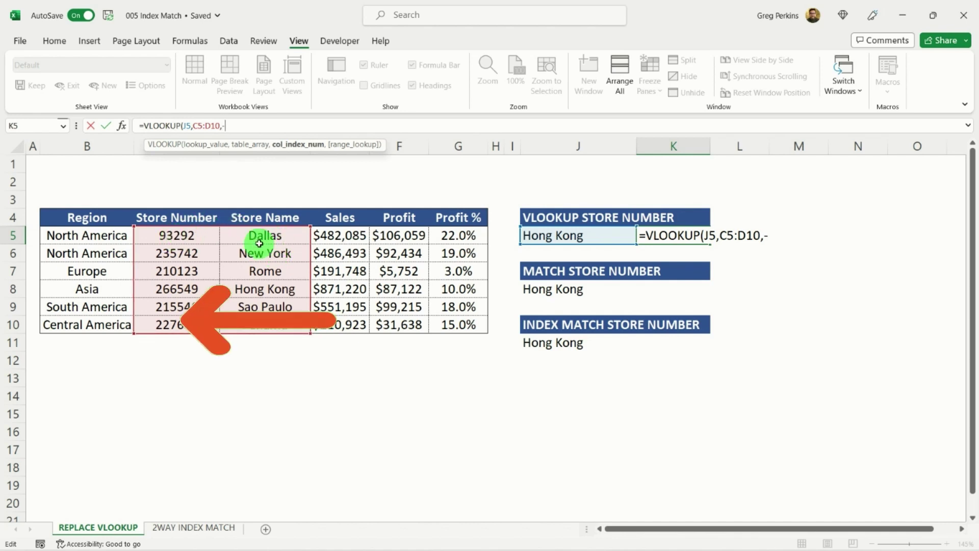
{"action": "type", "text": "-1,"}
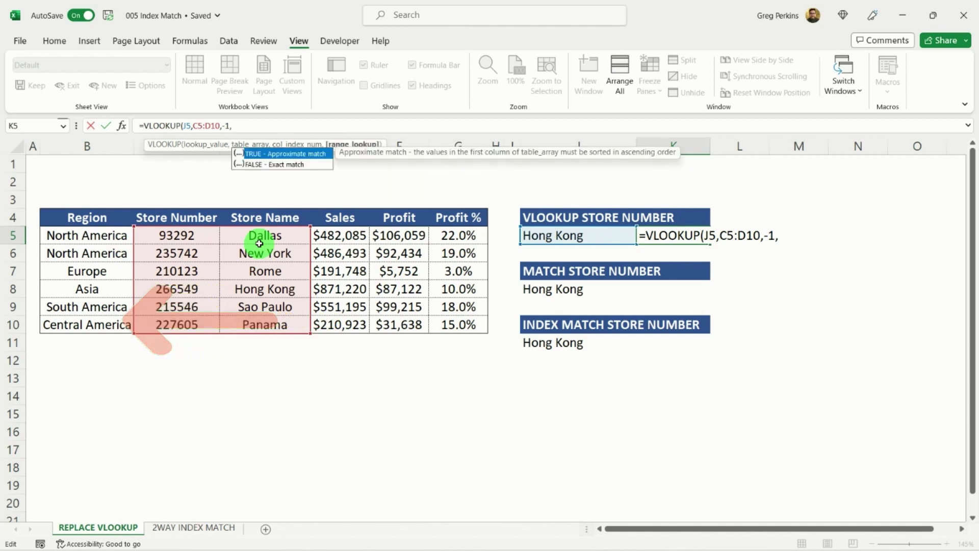
{"action": "type", "text": "0)"}
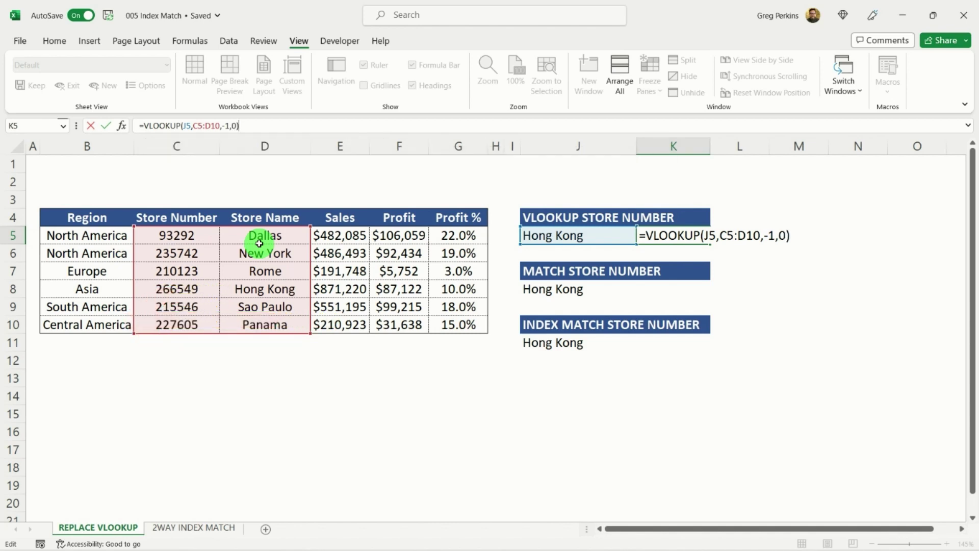
{"action": "key", "text": "Return"}
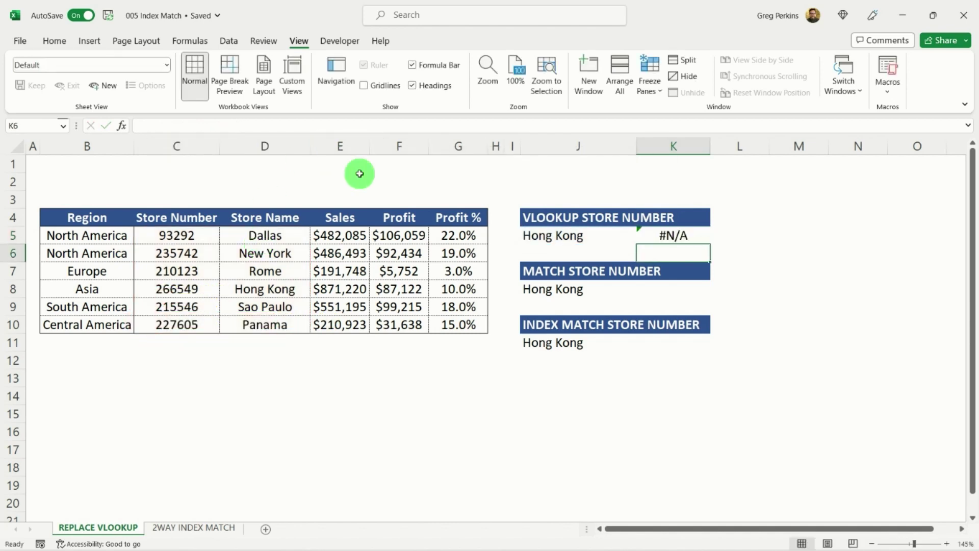
{"action": "left_click", "coordinate": [676, 236]}
{"action": "key", "text": "Delete"}
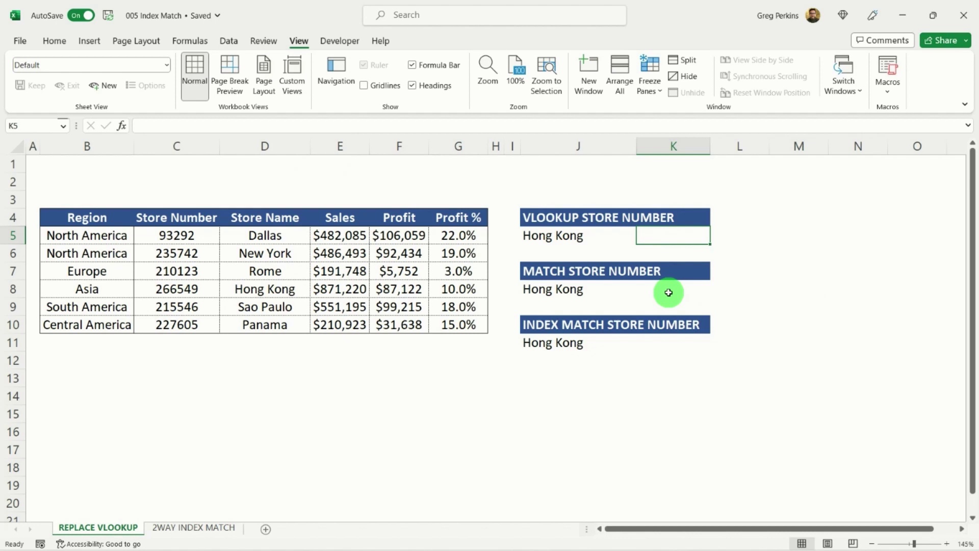
Enter =MATCH(J8,D5:D10,0) in K8 to find Hong Kong's position in Store Name
{"action": "left_click", "coordinate": [668, 292]}
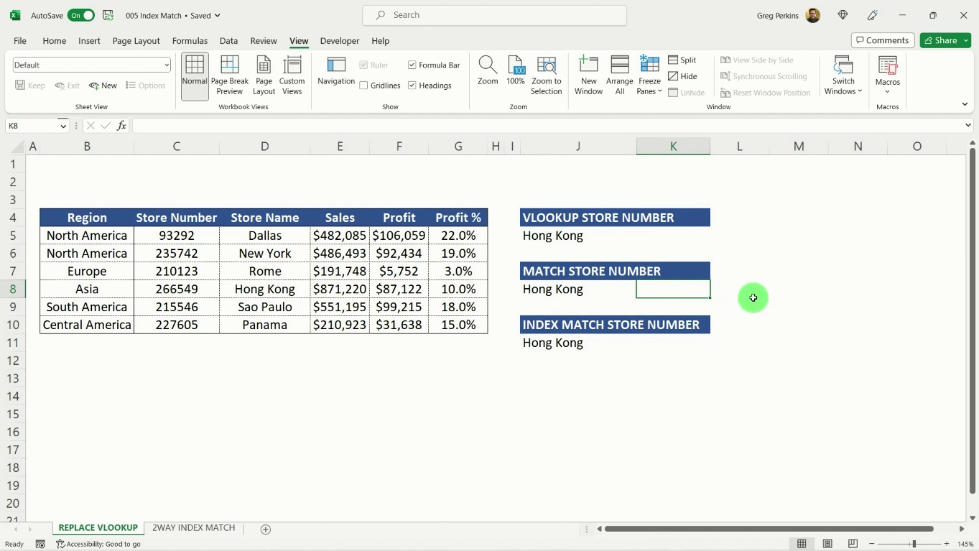
{"action": "type", "text": "=MATC"}
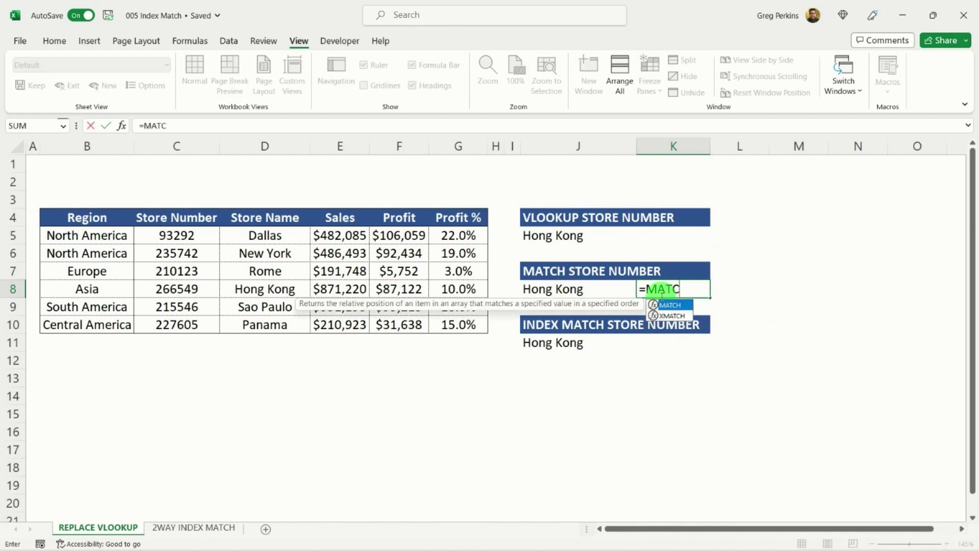
{"action": "type", "text": "H("}
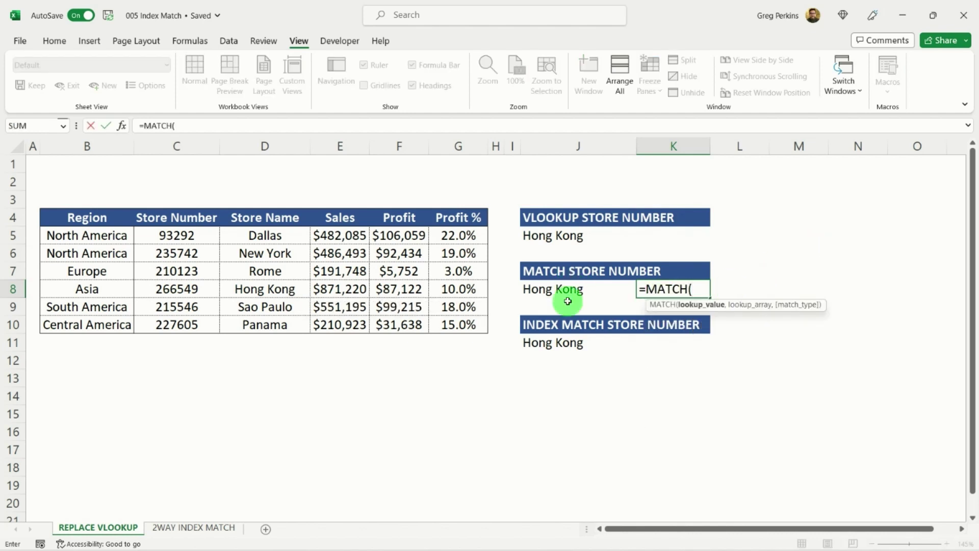
{"action": "left_click", "coordinate": [559, 287]}
{"action": "type", "text": ","}
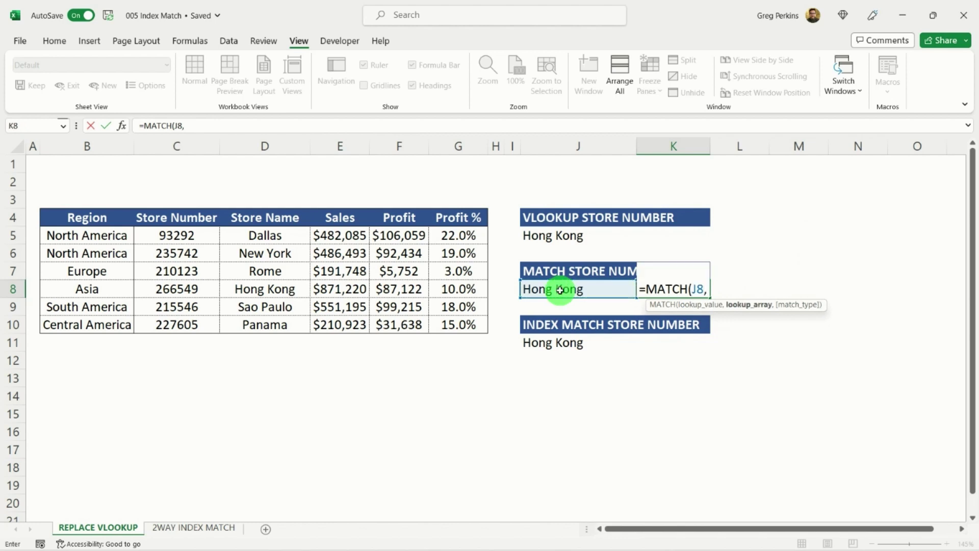
{"action": "left_click_drag", "start_coordinate": [268, 233], "coordinate": [266, 322]}
{"action": "type", "text": ","}
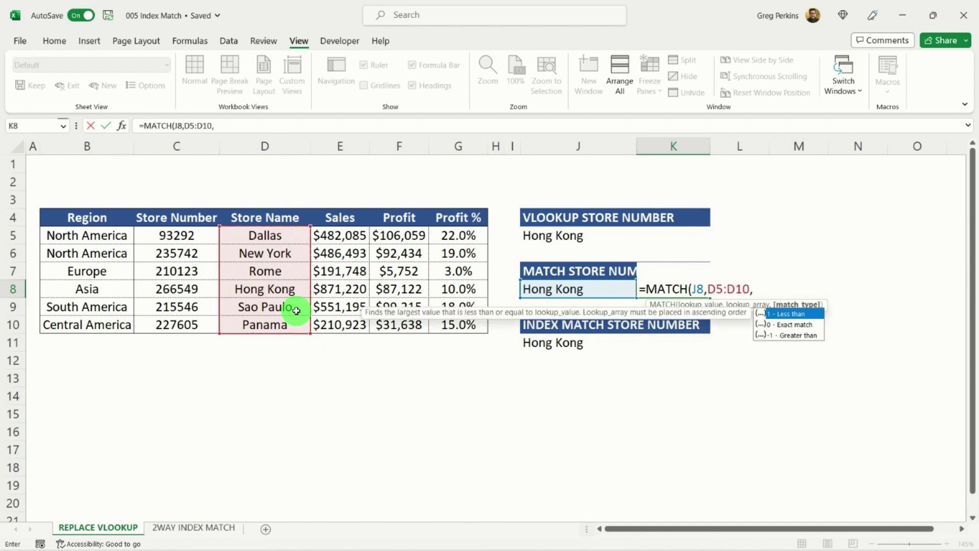
{"action": "type", "text": "0)"}
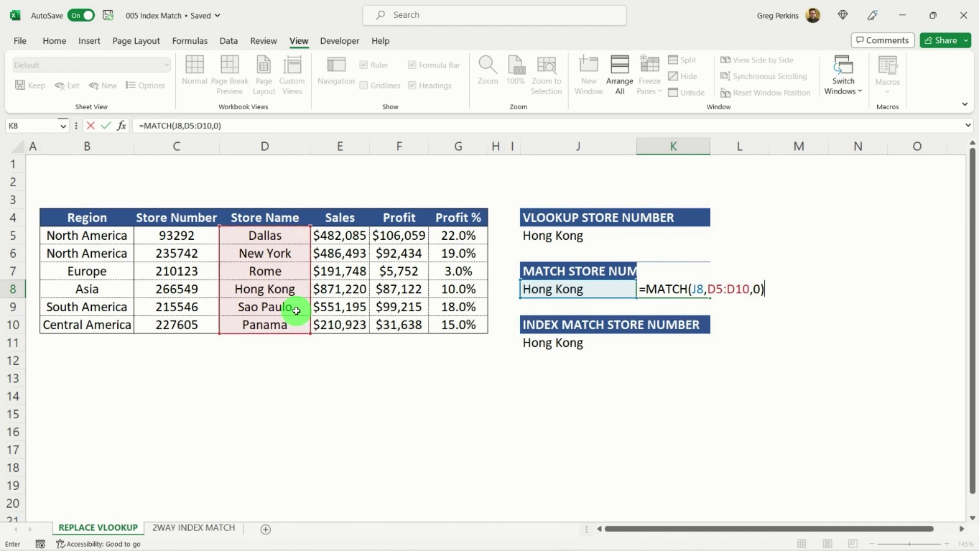
{"action": "key", "text": "Return"}
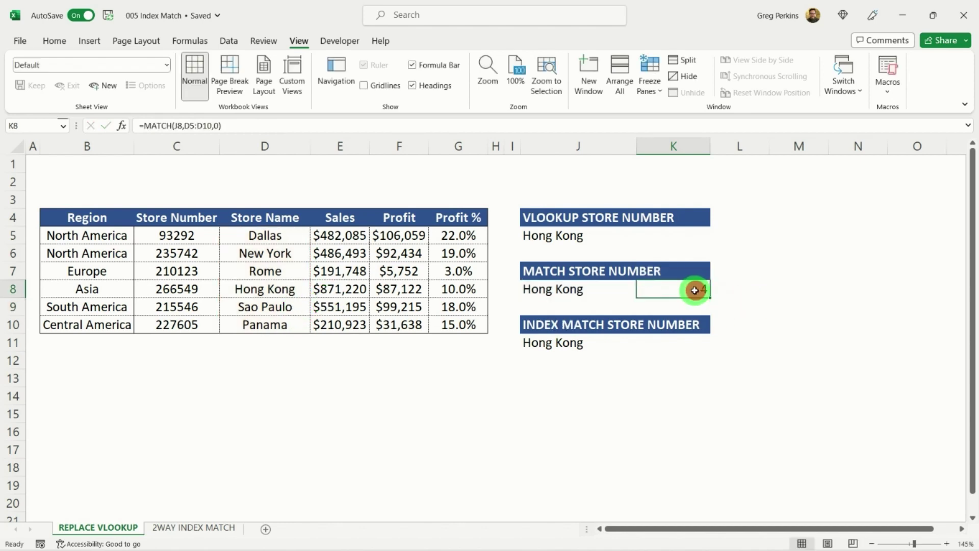
Verify K8's result of 4 by counting down the store names from Dallas to Hong Kong
{"action": "left_click", "coordinate": [684, 288]}
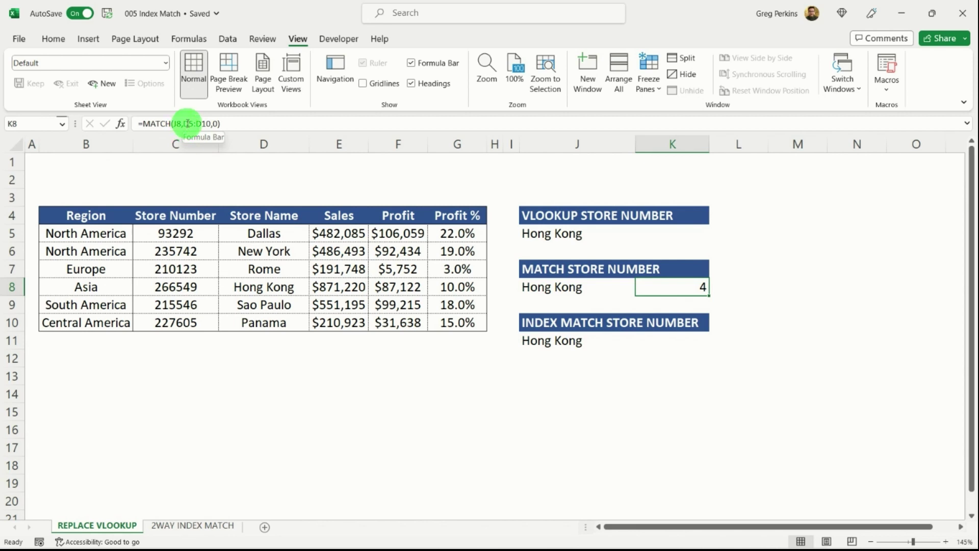
{"action": "left_click", "coordinate": [281, 233]}
{"action": "key", "text": "Down"}
{"action": "key", "text": "Down"}
{"action": "key", "text": "Down"}
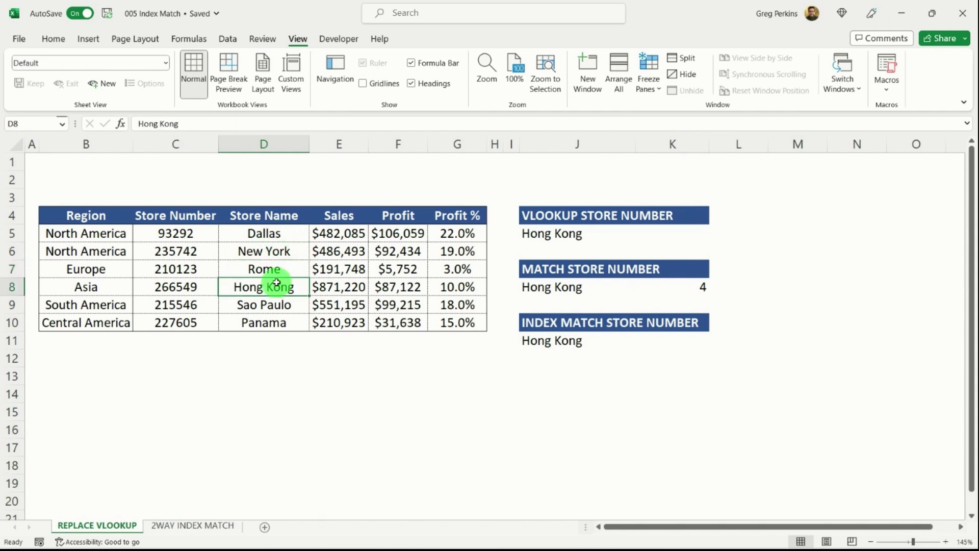
{"action": "left_click", "coordinate": [691, 289]}
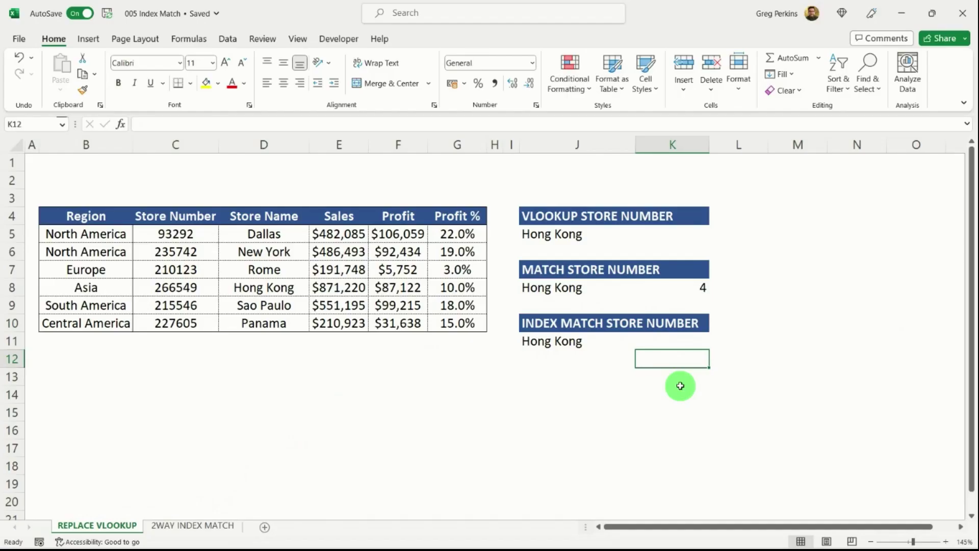
Enter =MATCH(J11,D5:D10,0) in K11, returning 4 for Hong Kong
{"action": "double_click", "coordinate": [671, 339]}
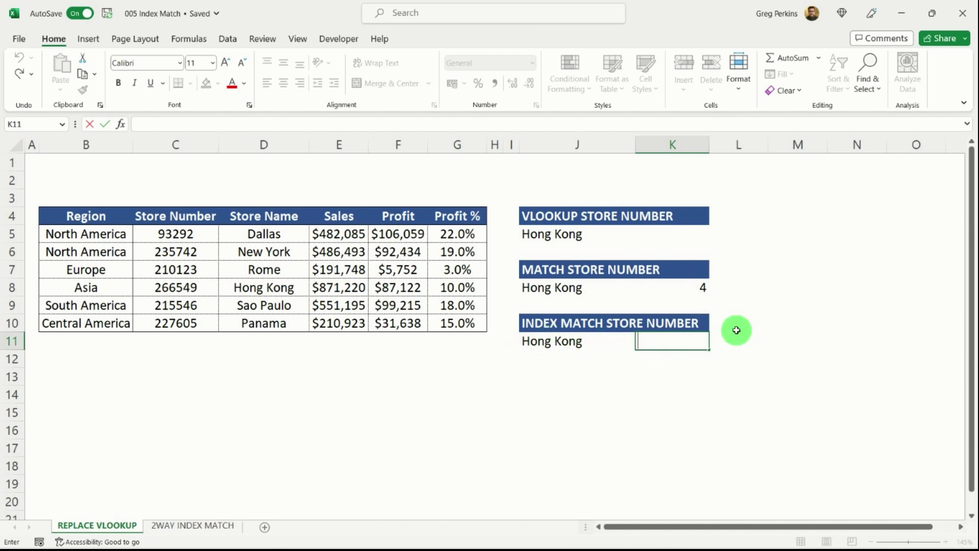
{"action": "type", "text": "=matc"}
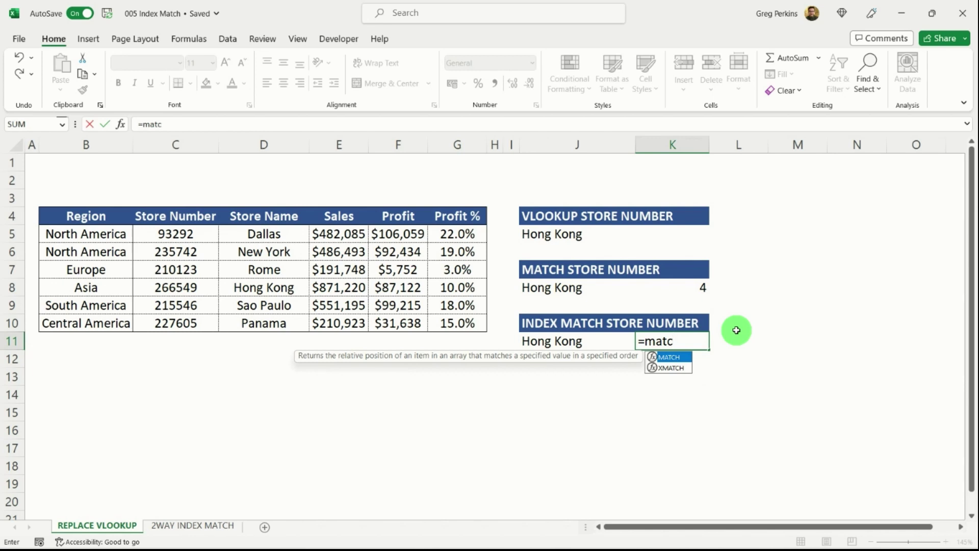
{"action": "type", "text": "h("}
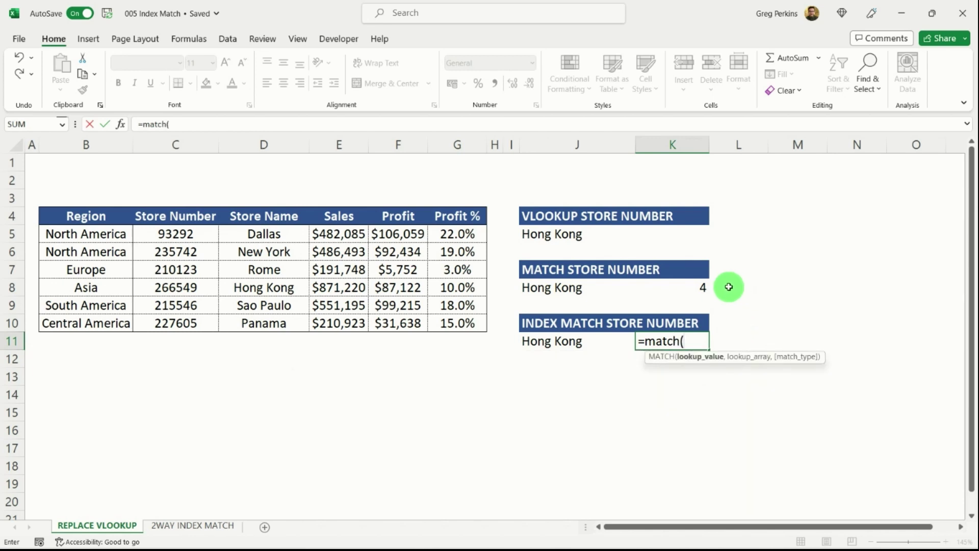
{"action": "left_click", "coordinate": [565, 343]}
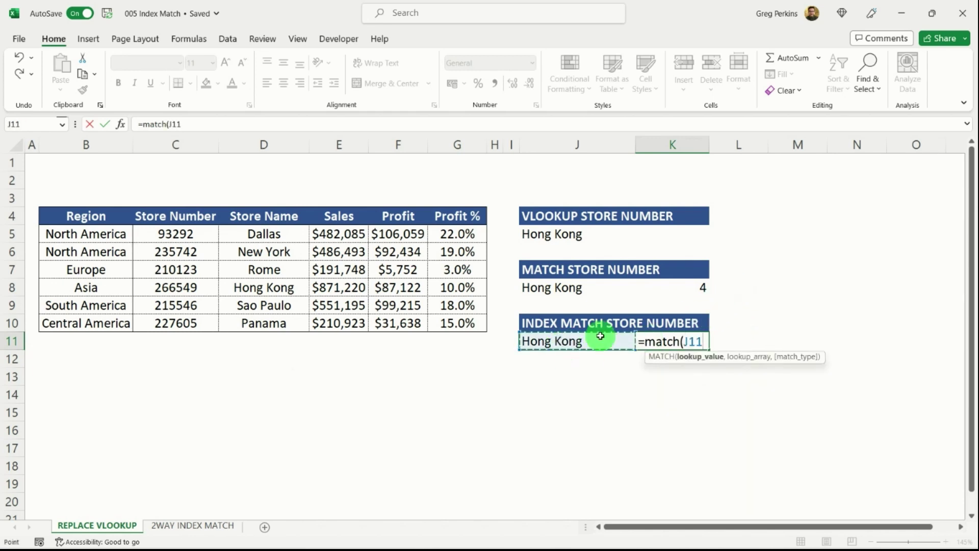
{"action": "type", "text": ","}
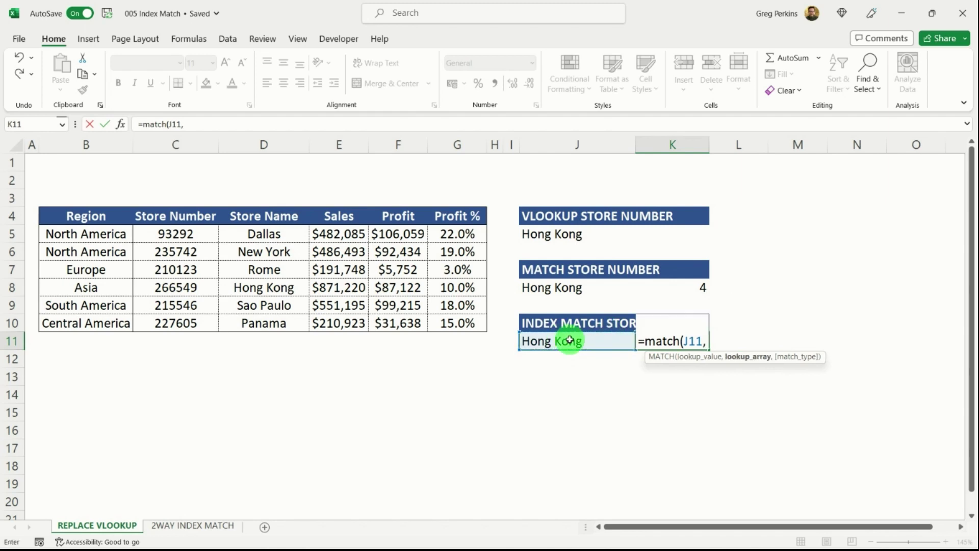
{"action": "left_click_drag", "start_coordinate": [293, 235], "coordinate": [272, 321]}
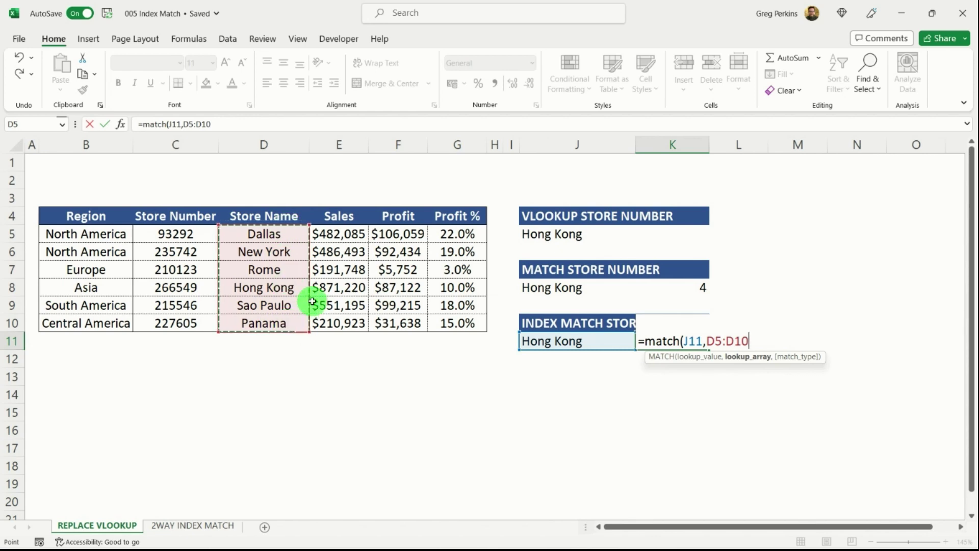
{"action": "type", "text": ","}
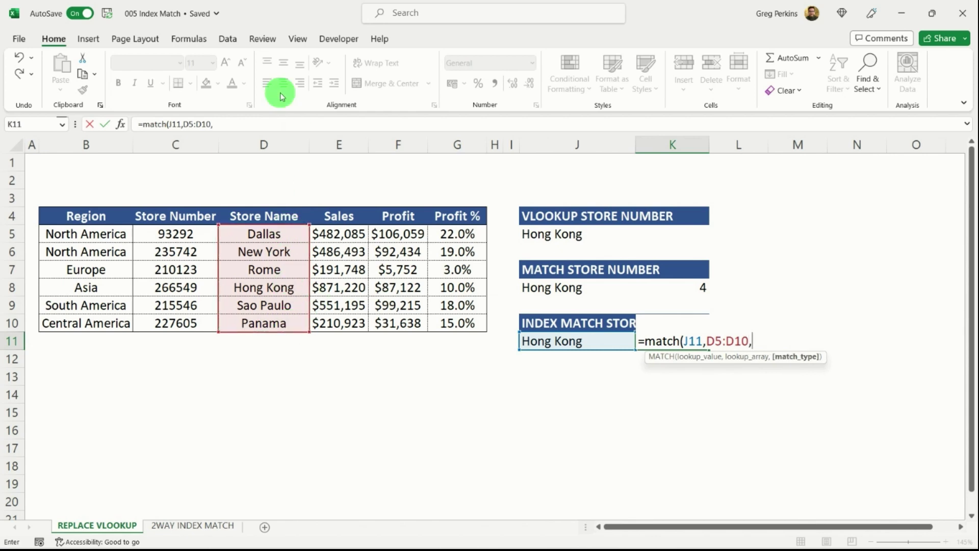
{"action": "left_click", "coordinate": [254, 124]}
{"action": "type", "text": "0"}
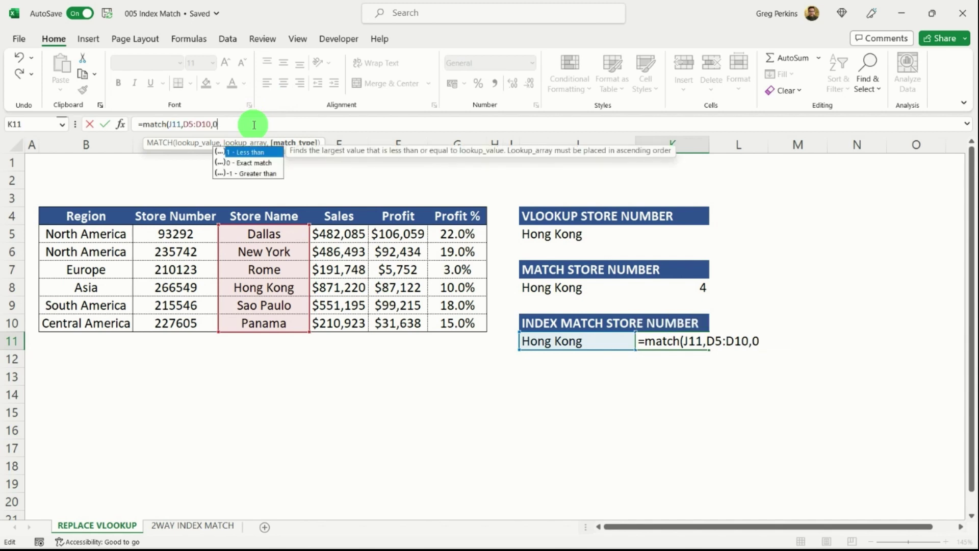
{"action": "type", "text": ")"}
{"action": "left_click", "coordinate": [680, 338]}
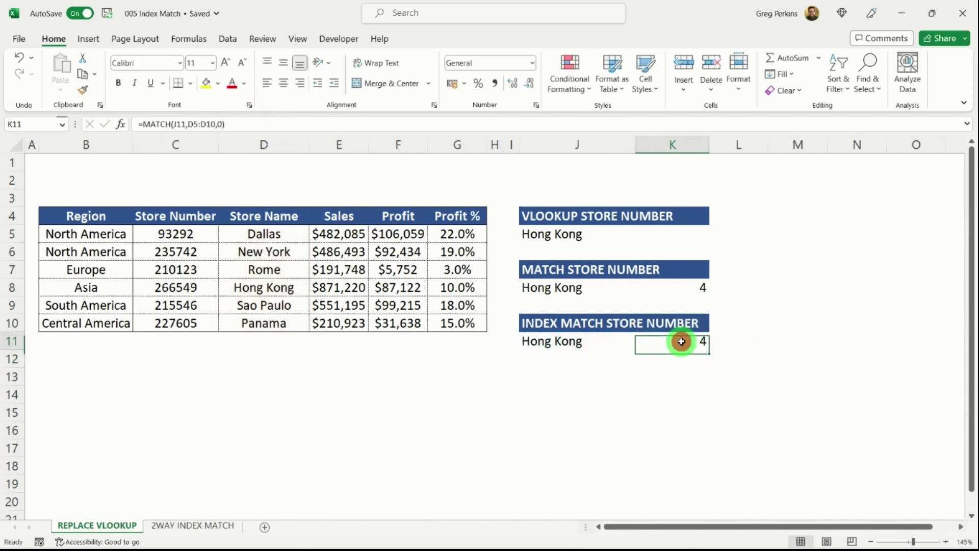
Wrap K11's MATCH in INDEX over Store Number C5:C10 so it returns 266549
{"action": "left_click", "coordinate": [145, 124]}
{"action": "type", "text": "index"}
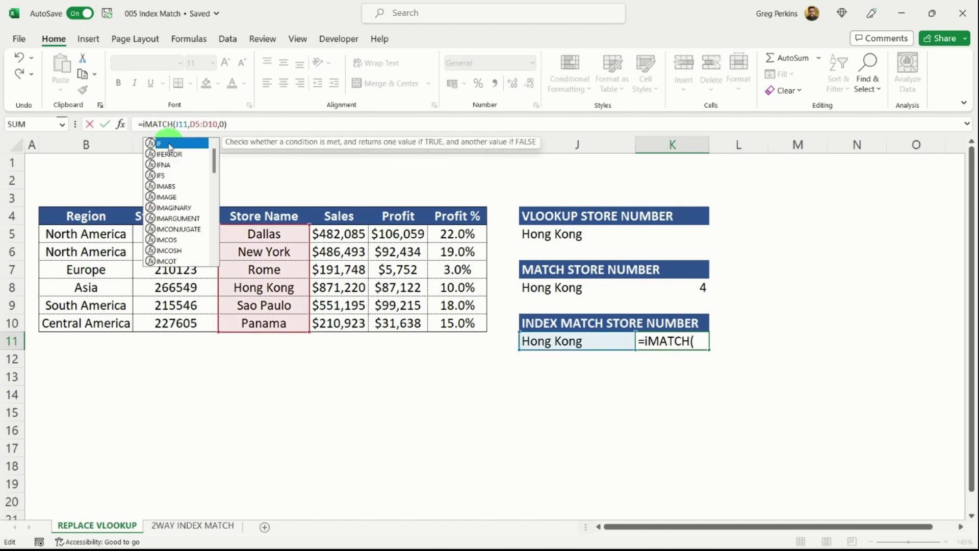
{"action": "type", "text": "("}
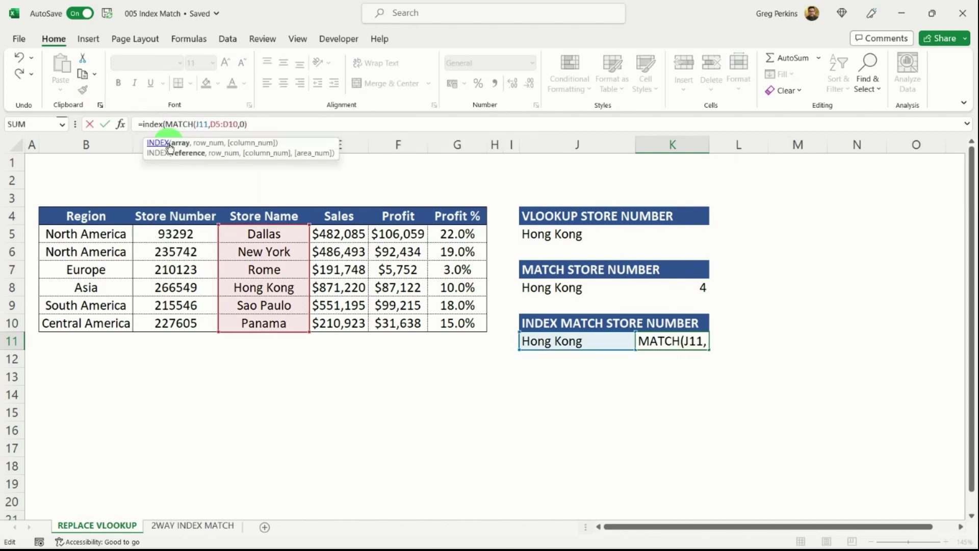
{"action": "left_click", "coordinate": [193, 233]}
{"action": "left_click_drag", "start_coordinate": [195, 239], "coordinate": [192, 321]}
{"action": "type", "text": ","}
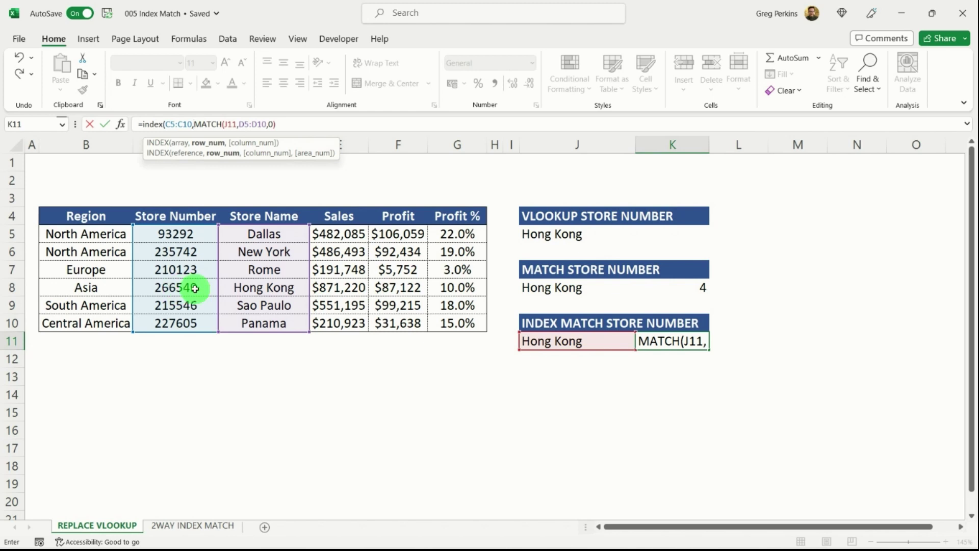
{"action": "left_click", "coordinate": [281, 125]}
{"action": "type", "text": ","}
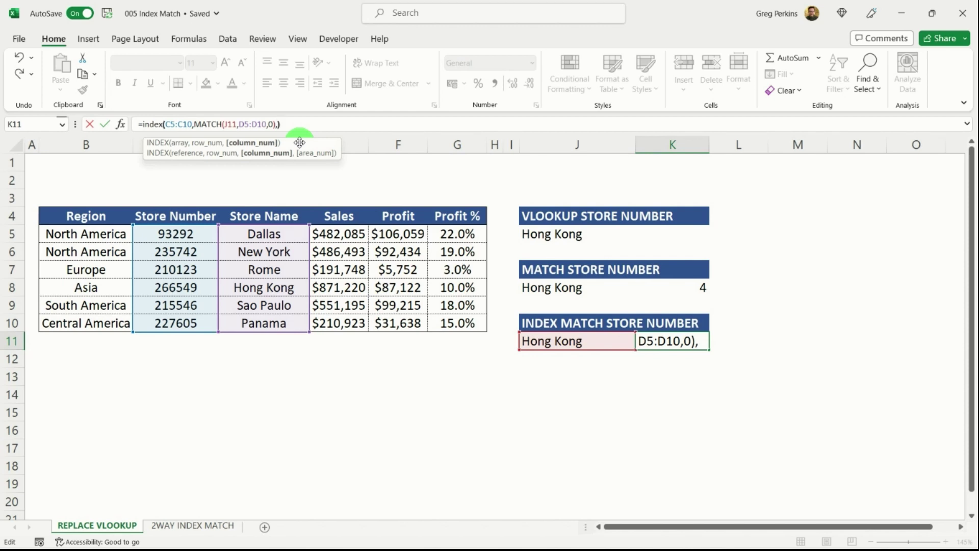
{"action": "type", "text": ")"}
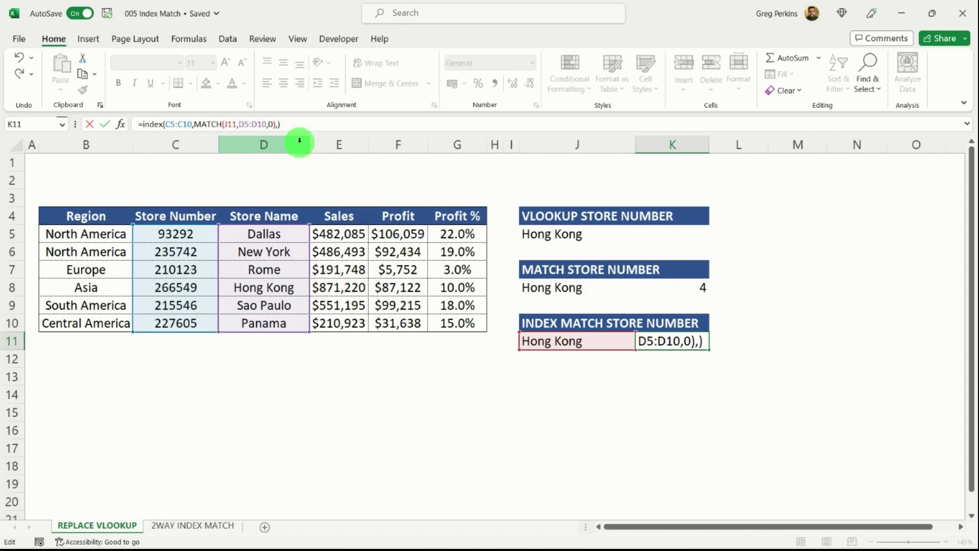
{"action": "key", "text": "Return"}
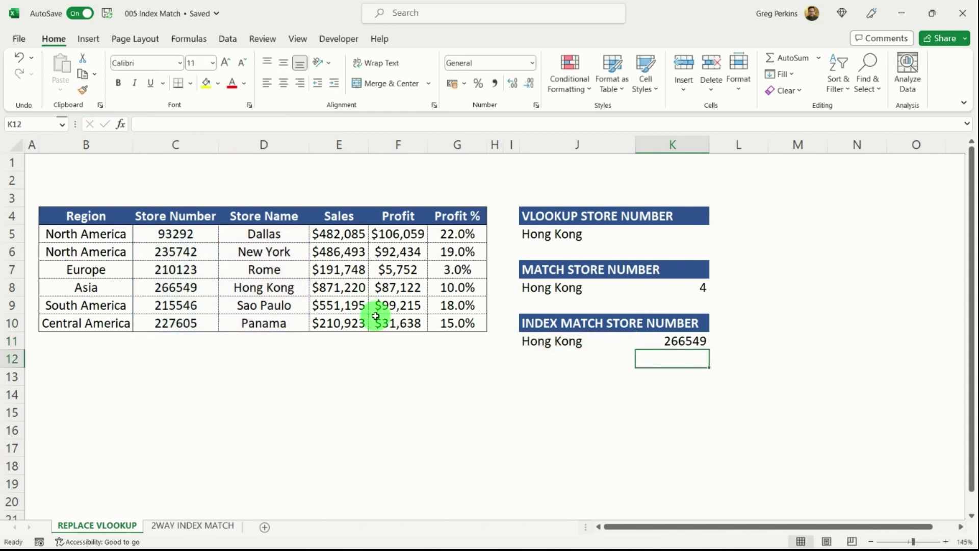
Select K11 to review the finished INDEX MATCH formula
{"action": "left_click", "coordinate": [693, 339]}
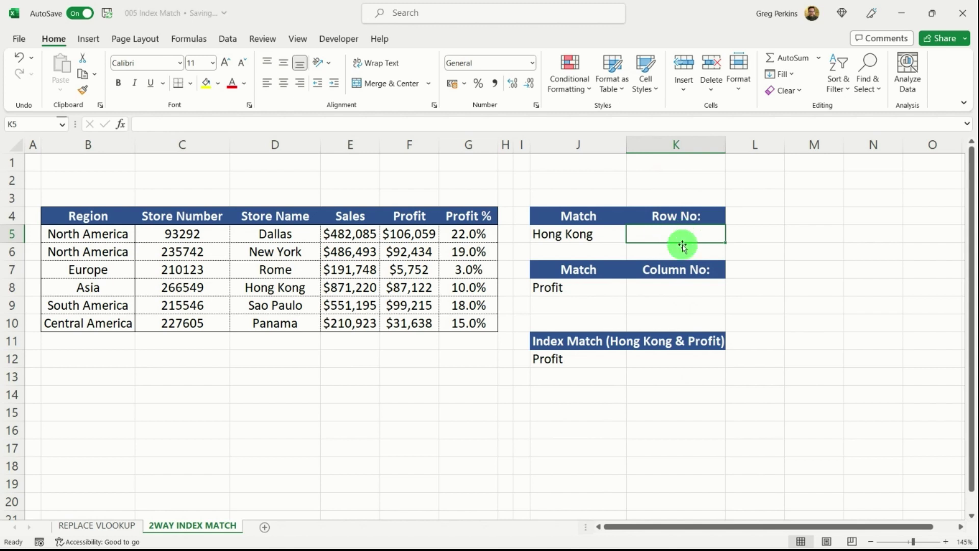
Enter =MATCH(J5,D4:D10,0) in K5 to get Hong Kong's row number 5
{"action": "type", "text": "="}
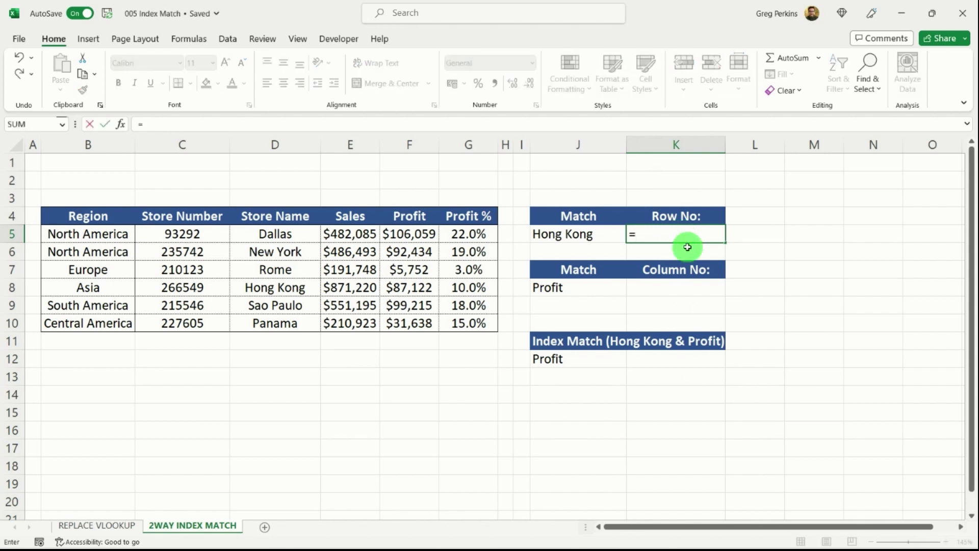
{"action": "type", "text": "matc"}
{"action": "key", "text": "Tab"}
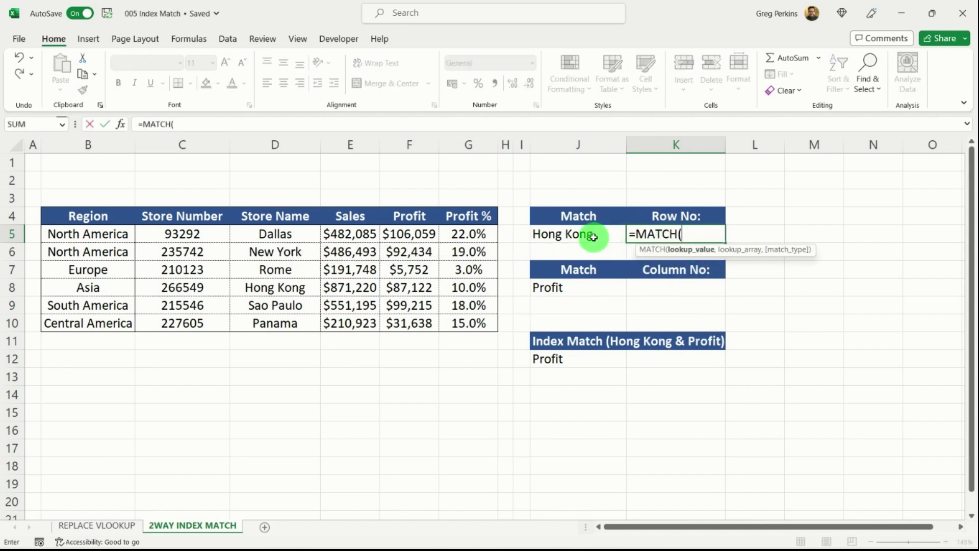
{"action": "left_click", "coordinate": [593, 236]}
{"action": "type", "text": ","}
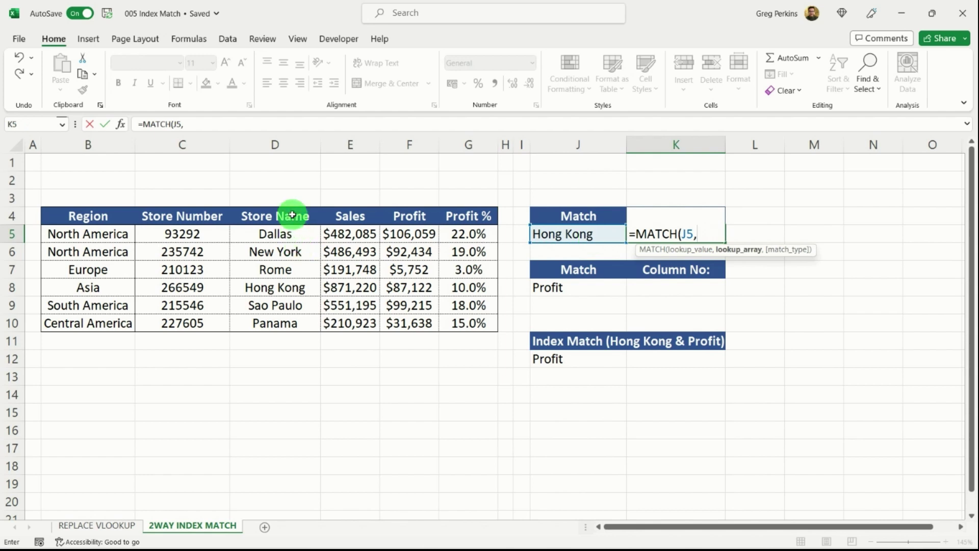
{"action": "left_click_drag", "start_coordinate": [291, 213], "coordinate": [283, 322]}
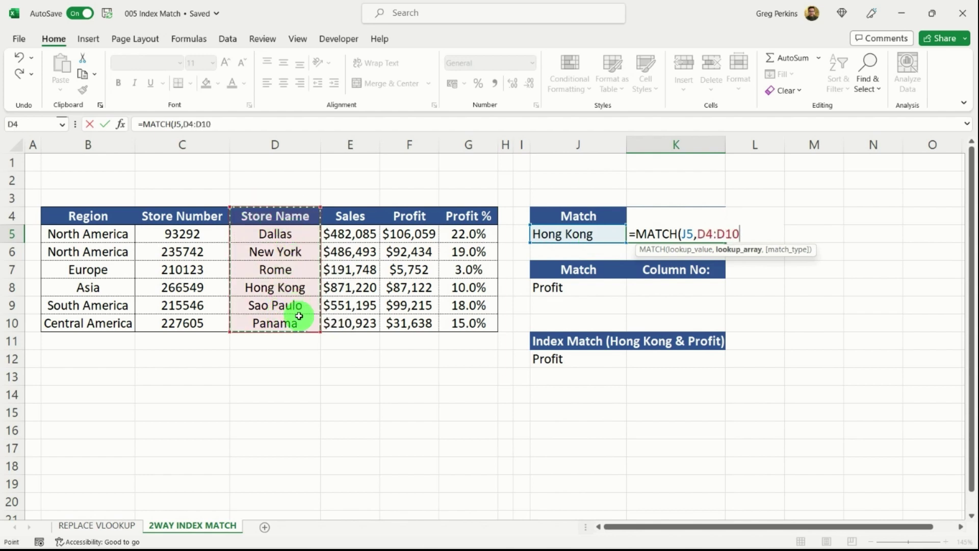
{"action": "type", "text": ","}
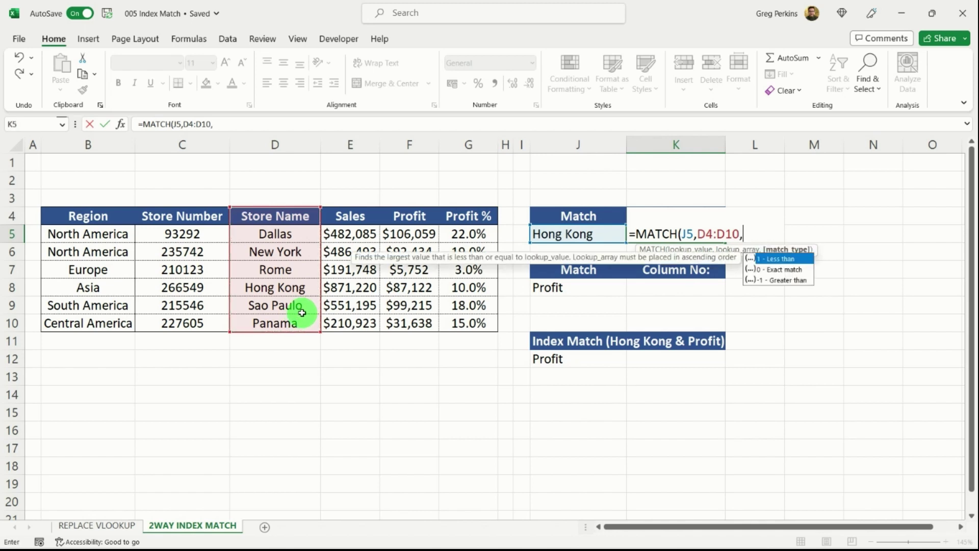
{"action": "type", "text": "0)"}
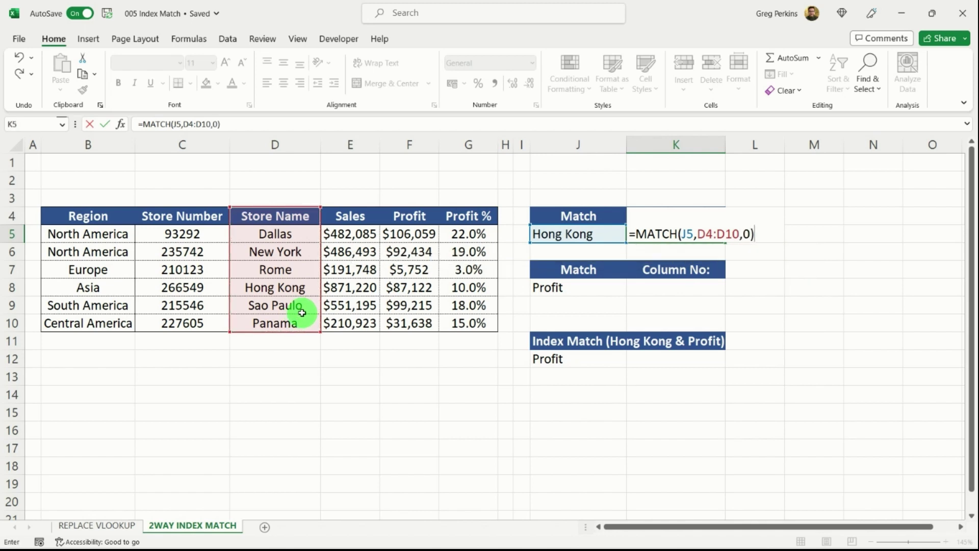
{"action": "key", "text": "Return"}
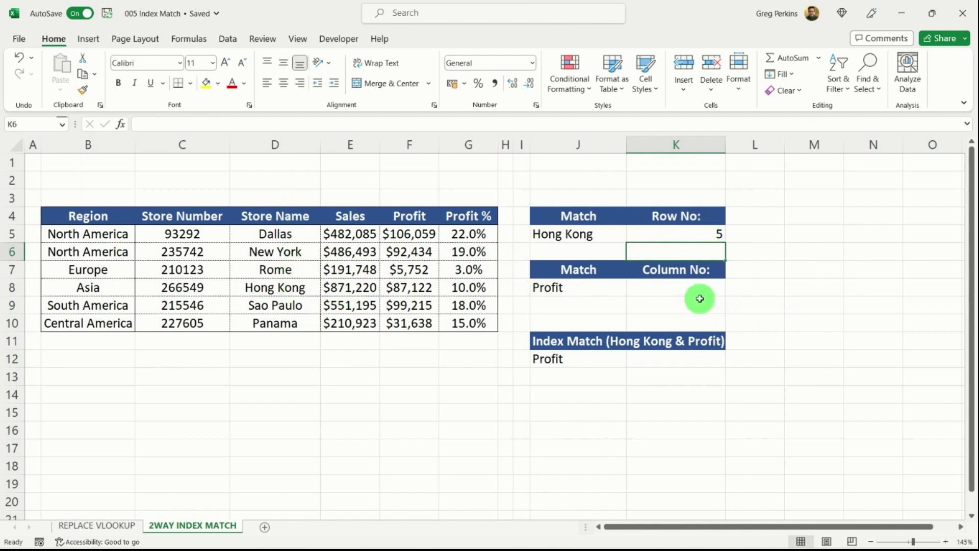
Enter =MATCH(J8,B4:G4,0) in K8 to get Profit's column number 5
{"action": "left_click", "coordinate": [672, 292]}
{"action": "type", "text": "=matc"}
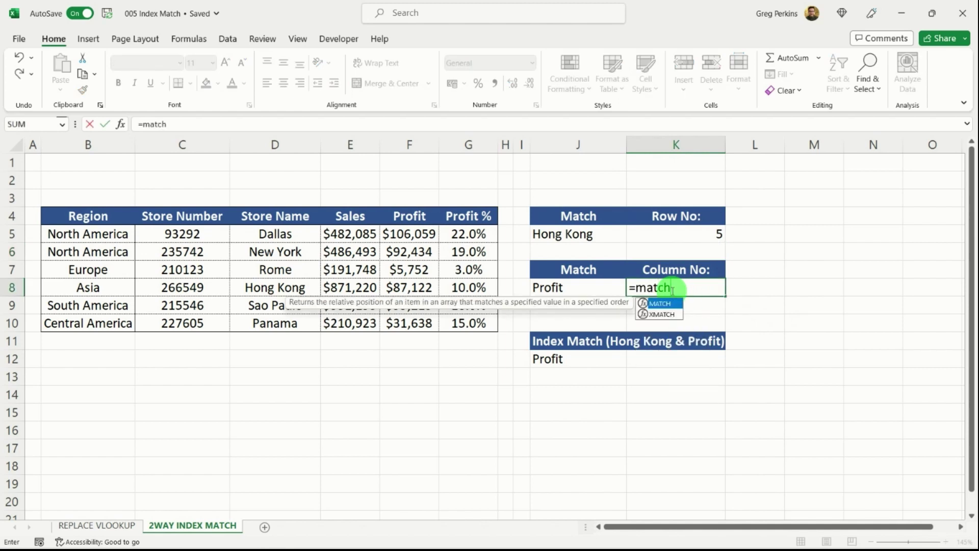
{"action": "type", "text": "h"}
{"action": "key", "text": "Tab"}
{"action": "left_click", "coordinate": [576, 286]}
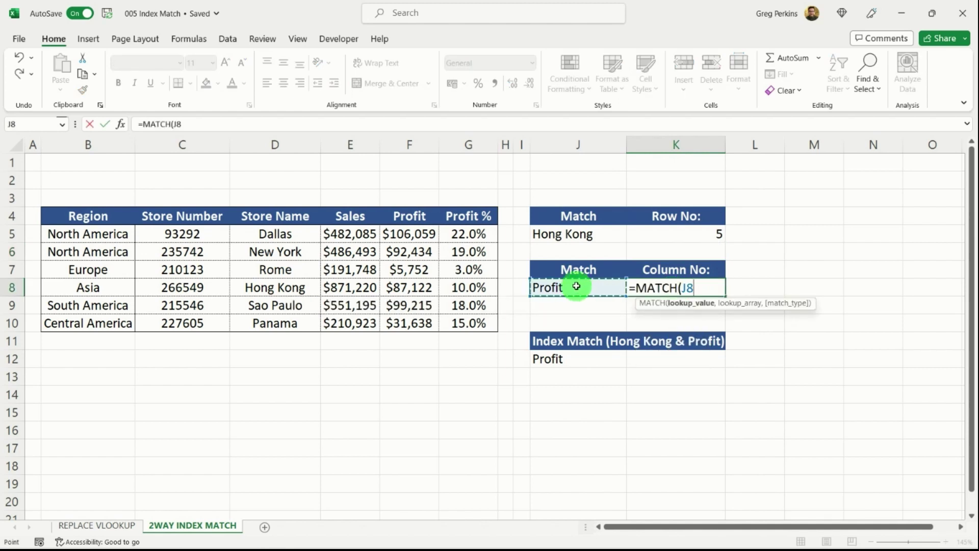
{"action": "type", "text": ","}
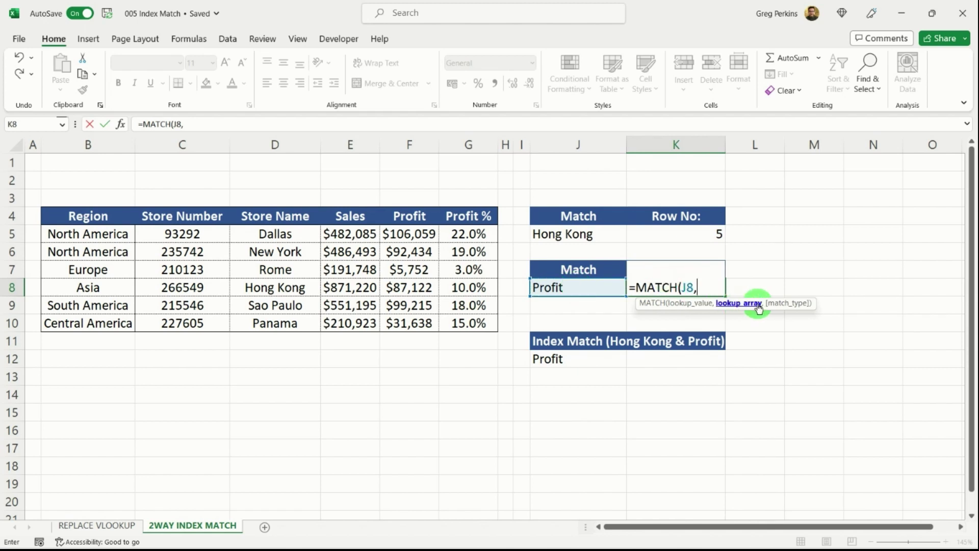
{"action": "left_click_drag", "start_coordinate": [87, 214], "coordinate": [465, 221]}
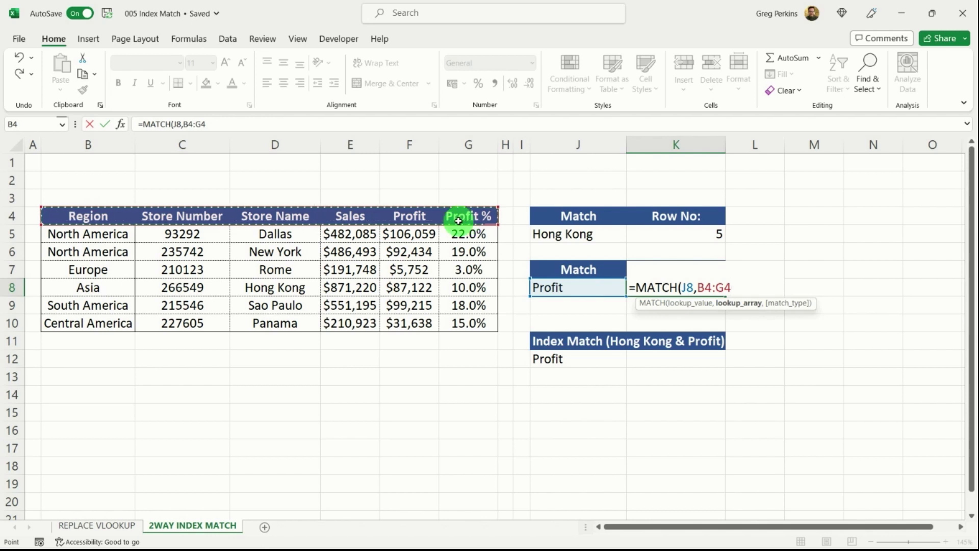
{"action": "type", "text": ",0"}
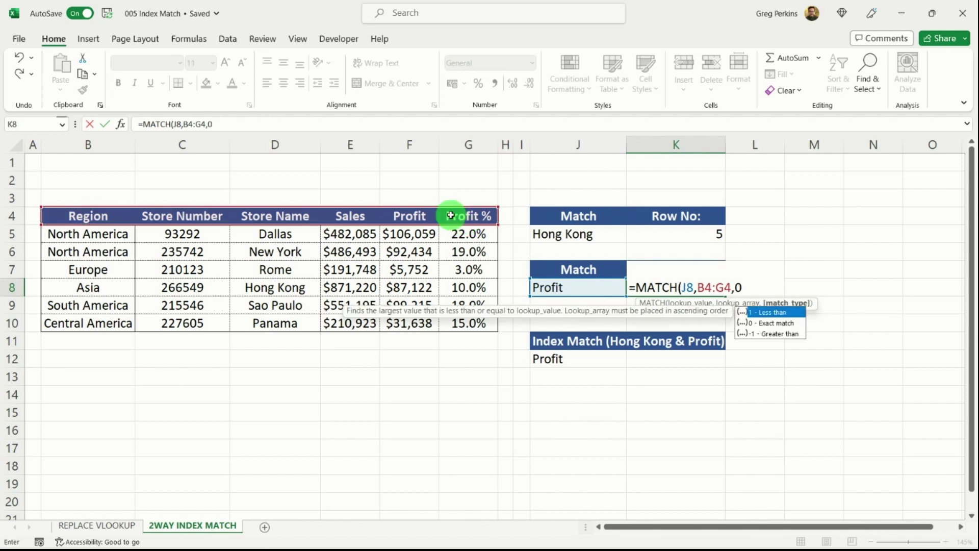
{"action": "key", "text": "Return"}
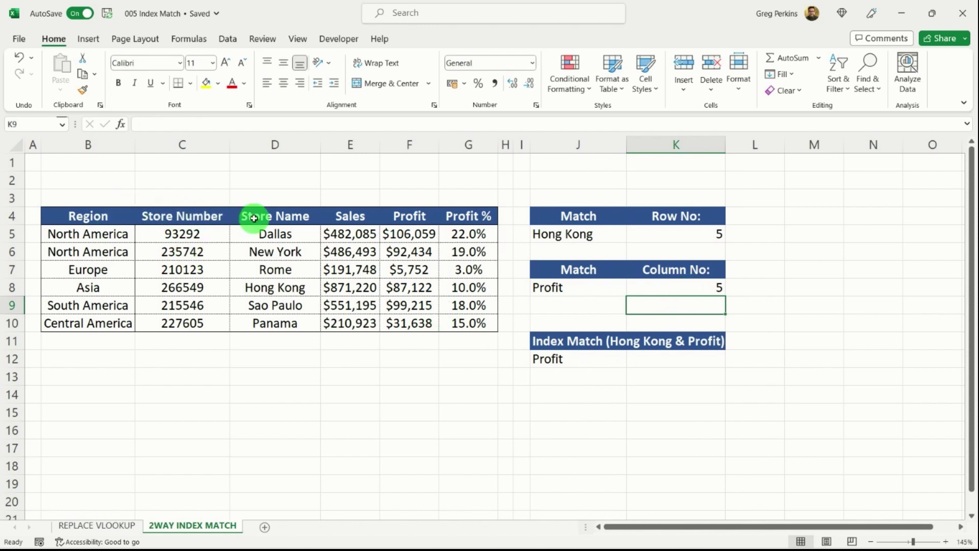
Enter =INDEX(B4:G10,K5,K8) in K12 to return Hong Kong's profit
{"action": "left_click", "coordinate": [648, 360]}
{"action": "type", "text": "="}
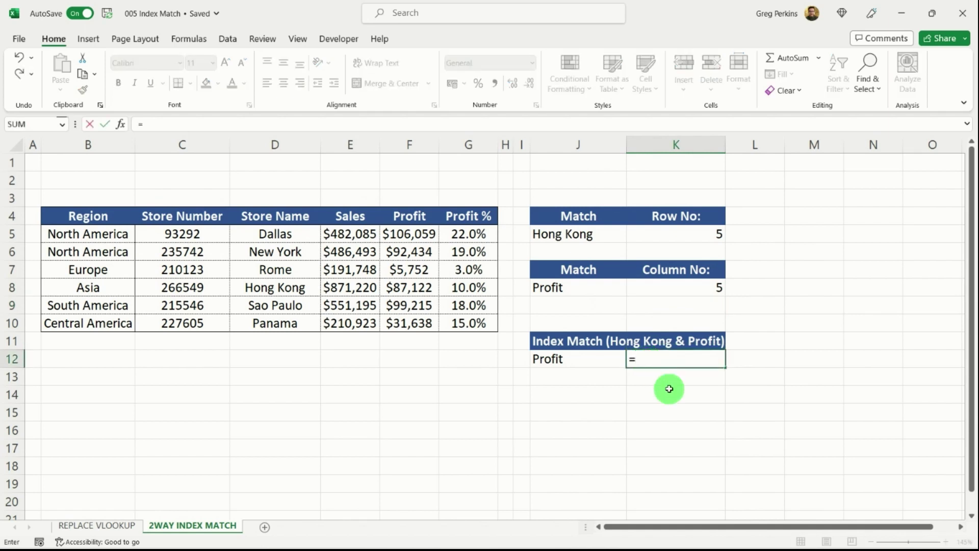
{"action": "type", "text": "index"}
{"action": "key", "text": "Tab"}
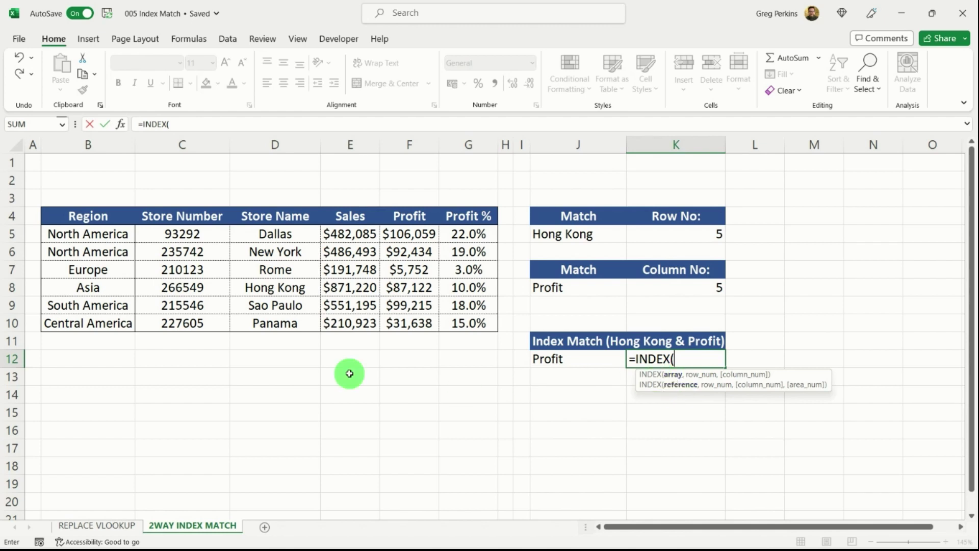
{"action": "left_click_drag", "start_coordinate": [82, 216], "coordinate": [466, 323]}
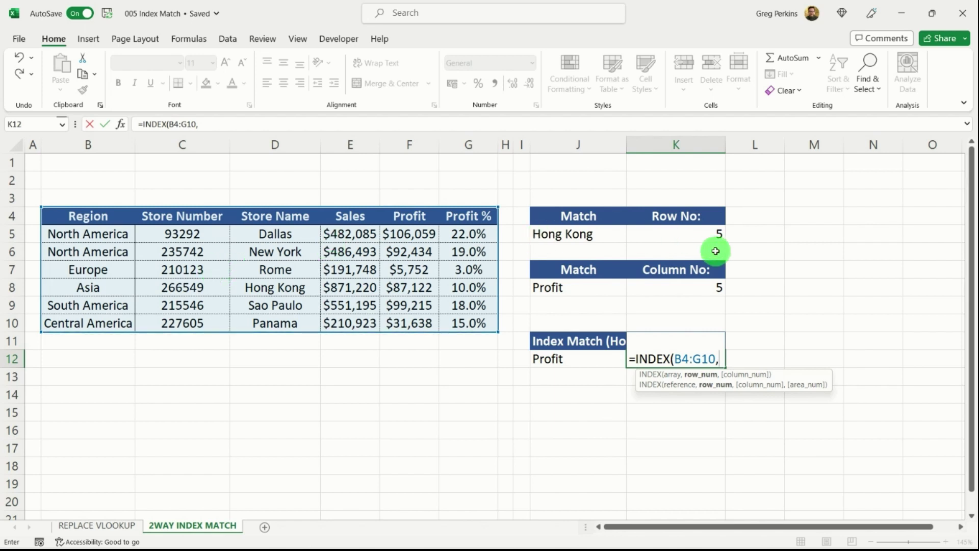
{"action": "left_click", "coordinate": [696, 233]}
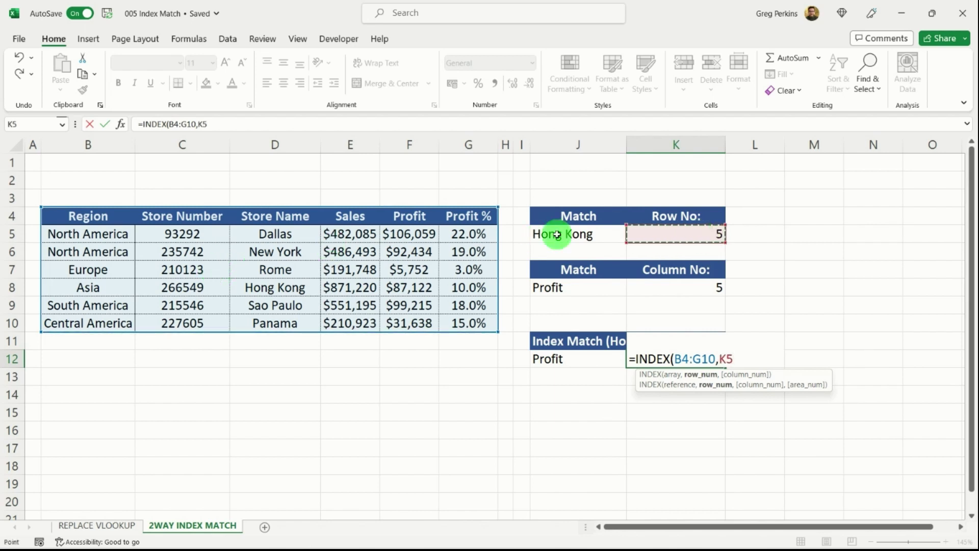
{"action": "type", "text": ","}
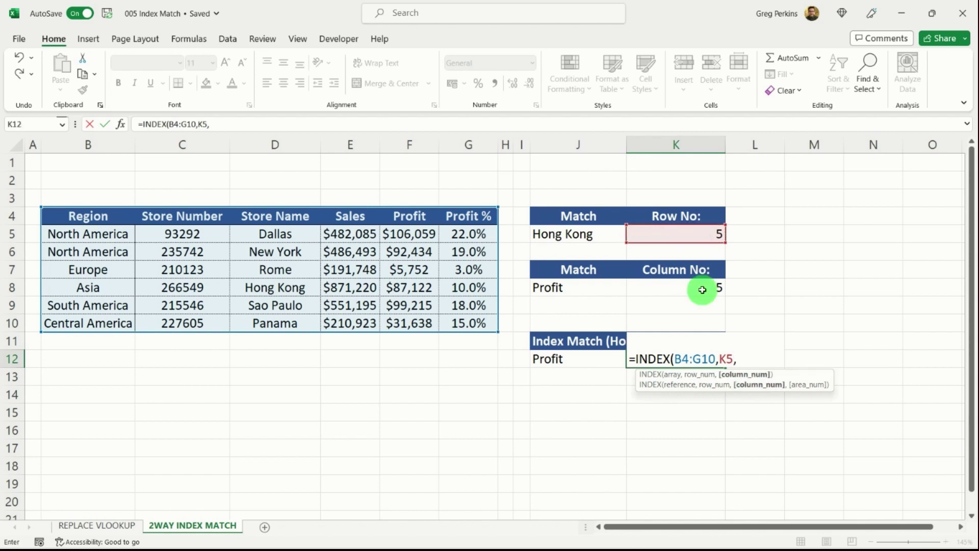
{"action": "left_click", "coordinate": [700, 286]}
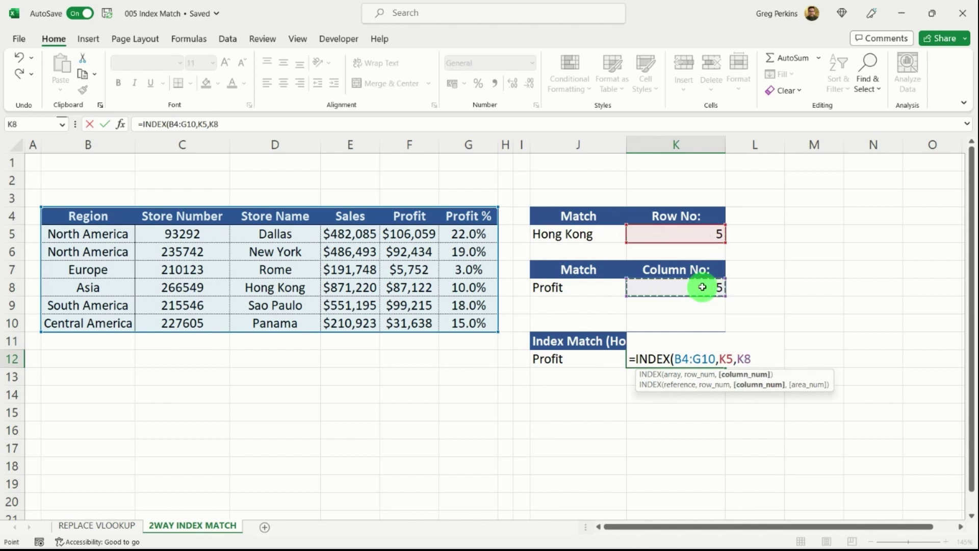
{"action": "type", "text": ")"}
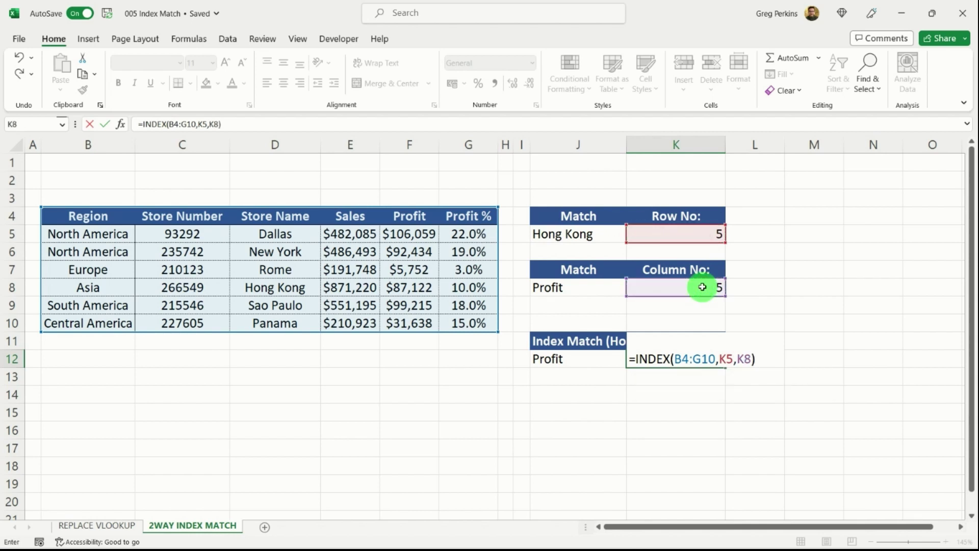
{"action": "key", "text": "Return"}
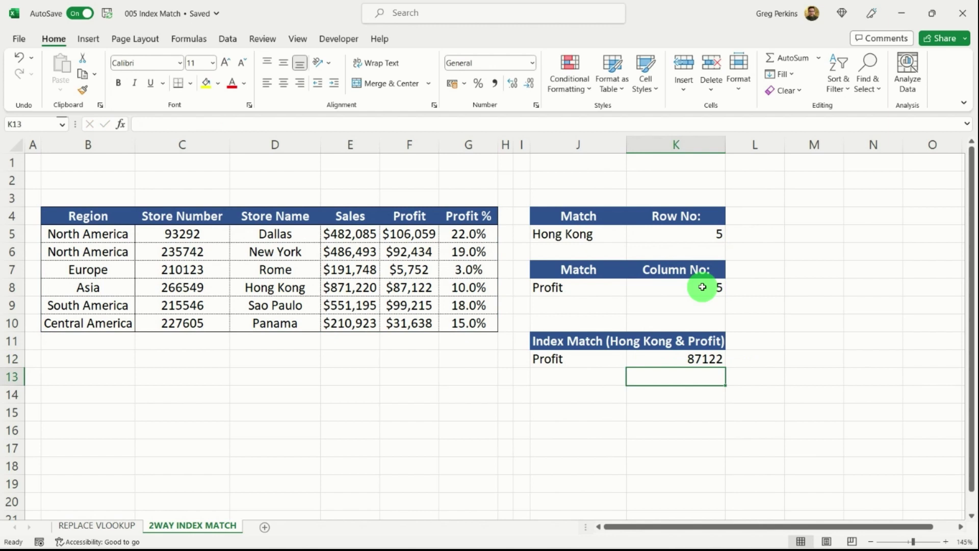
Check that K12's 87122 matches Hong Kong's profit in F8
{"action": "left_click", "coordinate": [694, 361]}
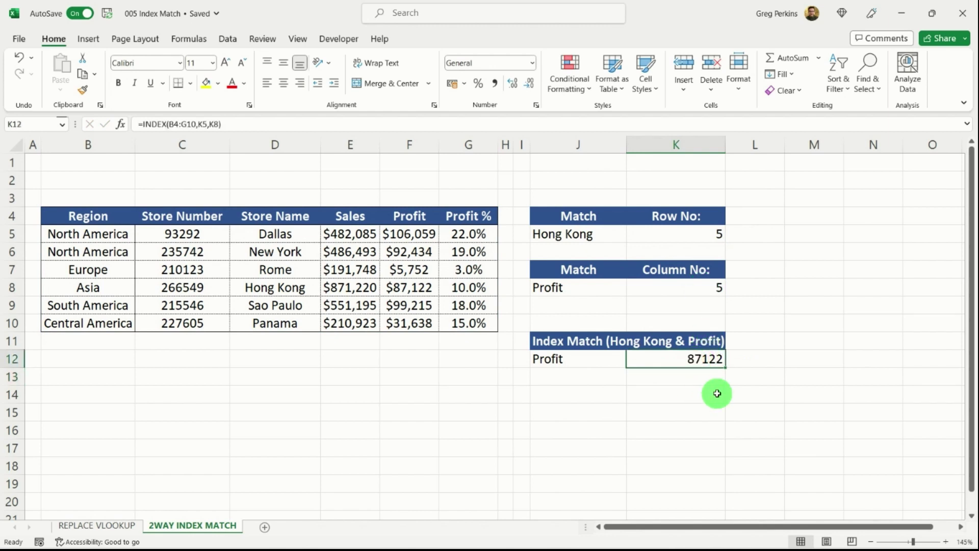
{"action": "left_click", "coordinate": [416, 289]}
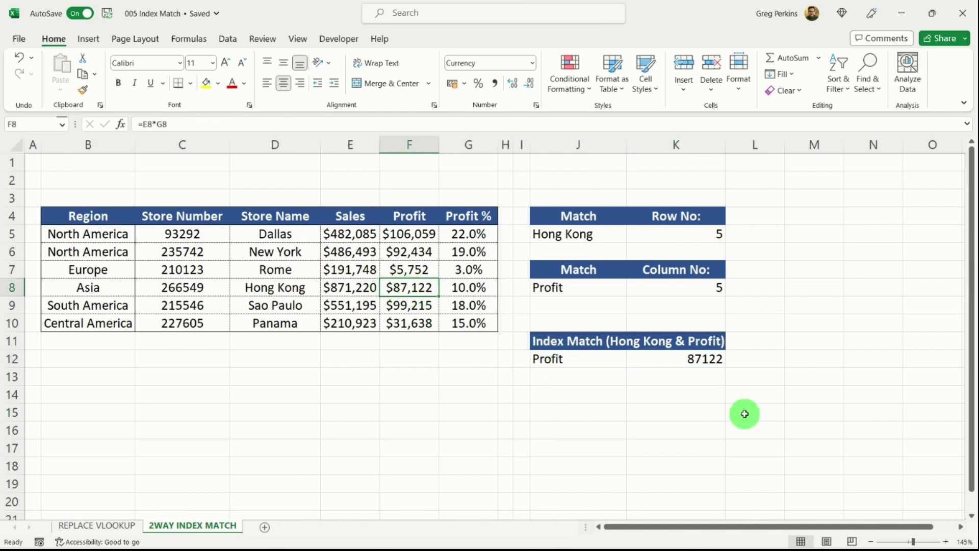
{"action": "left_click", "coordinate": [694, 359]}
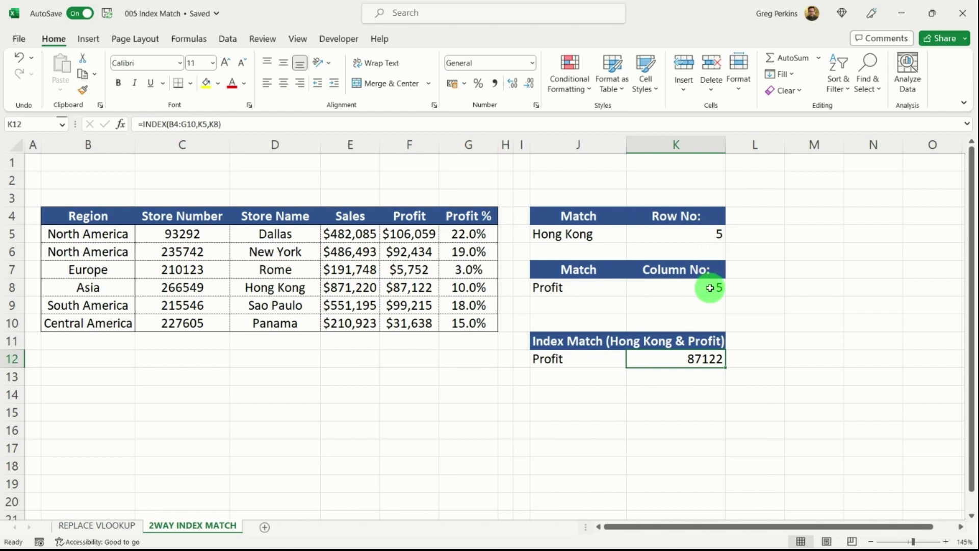
Replace K12's K5 row argument with MATCH(J5,D4:D10,0)
{"action": "left_click", "coordinate": [207, 124]}
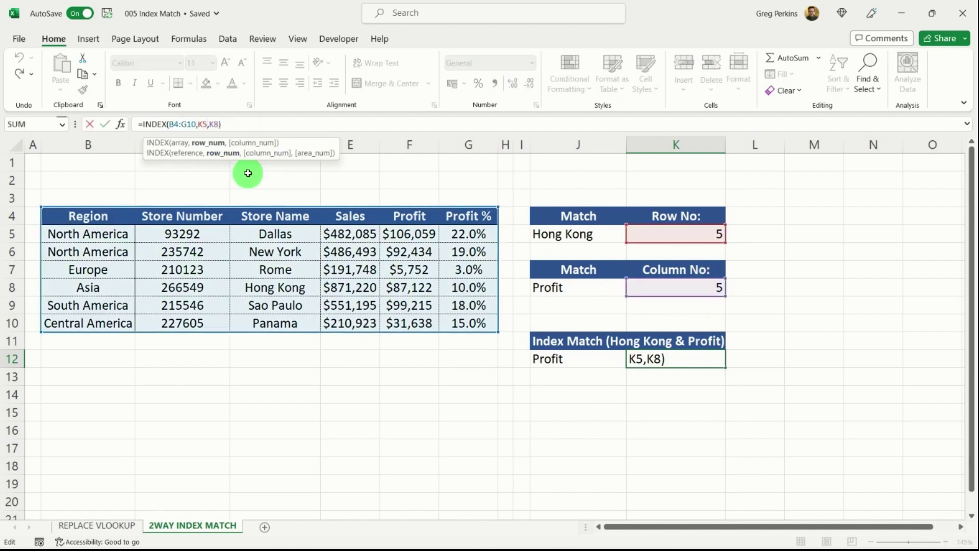
{"action": "key", "text": "BackSpace"}
{"action": "key", "text": "BackSpace"}
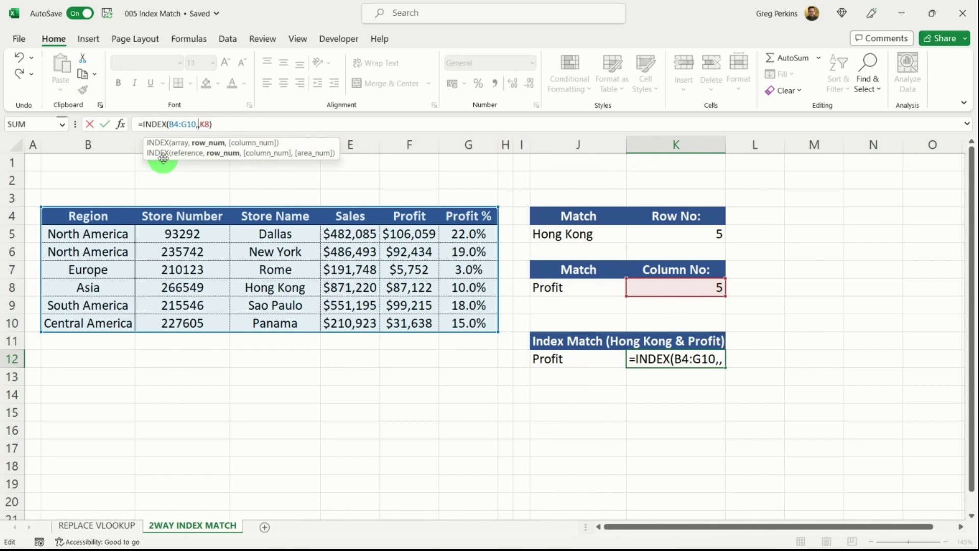
{"action": "type", "text": "match"}
{"action": "key", "text": "Tab"}
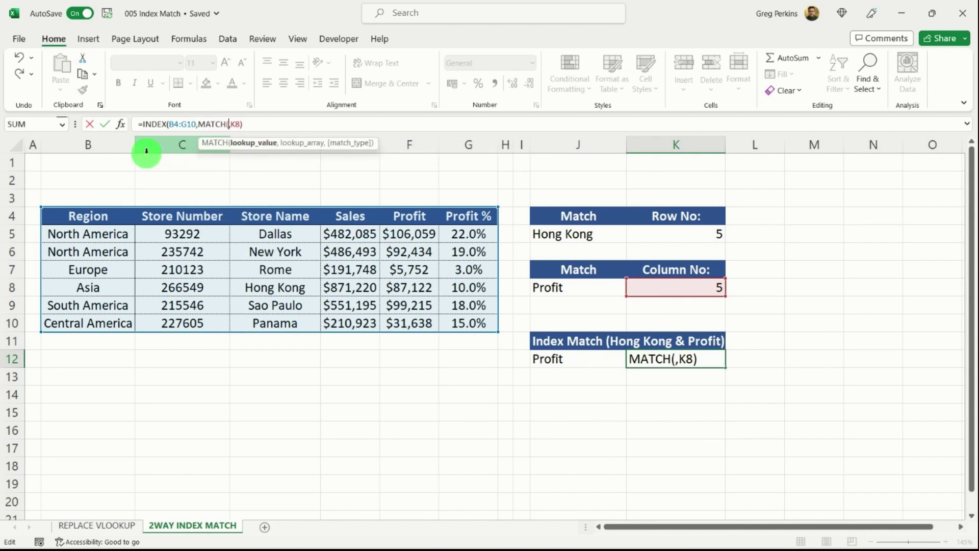
{"action": "left_click", "coordinate": [577, 233]}
{"action": "type", "text": ","}
{"action": "left_click_drag", "start_coordinate": [301, 214], "coordinate": [294, 321]}
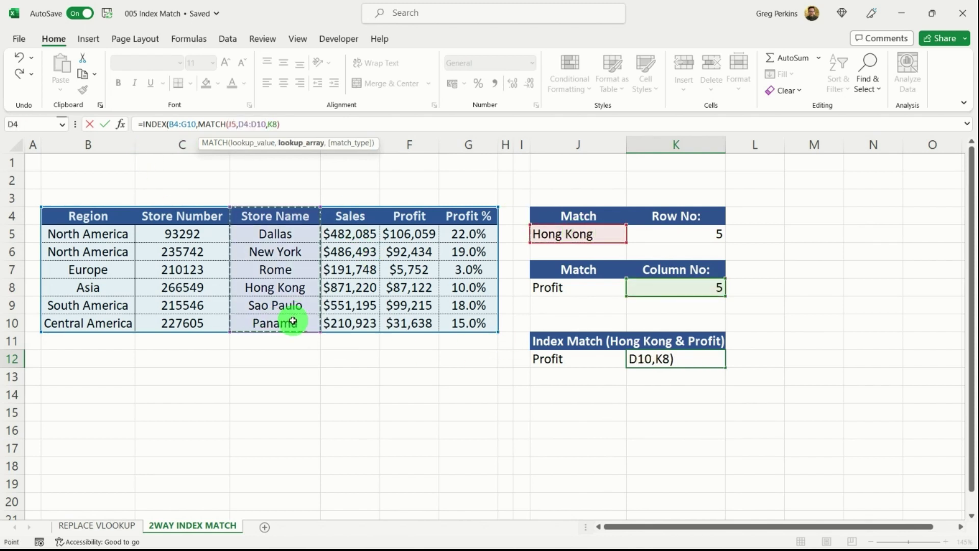
{"action": "type", "text": ",0)"}
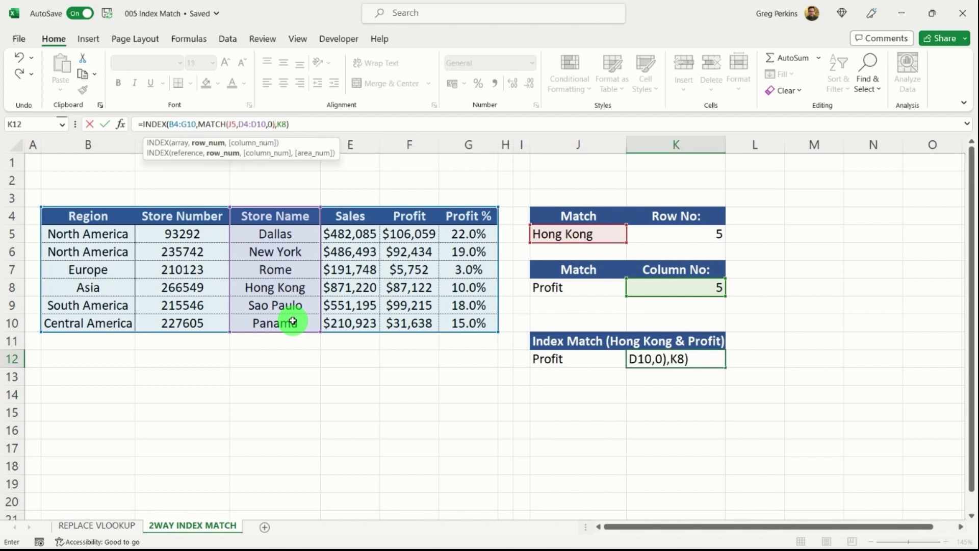
Replace the K8 column argument with MATCH(J12,B4:G4,0) and accept Excel's correction
{"action": "left_click", "coordinate": [284, 124]}
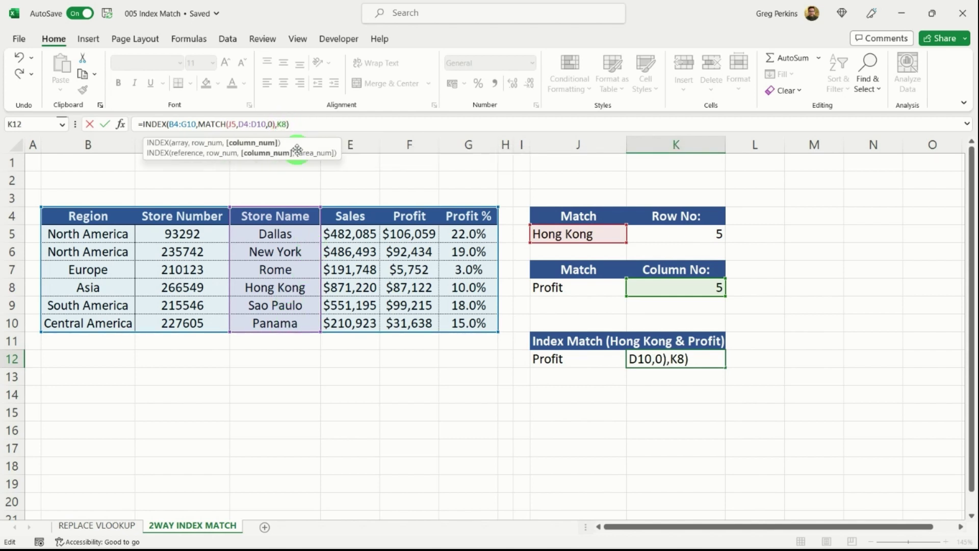
{"action": "key", "text": "BackSpace"}
{"action": "key", "text": "BackSpace"}
{"action": "type", "text": "match("}
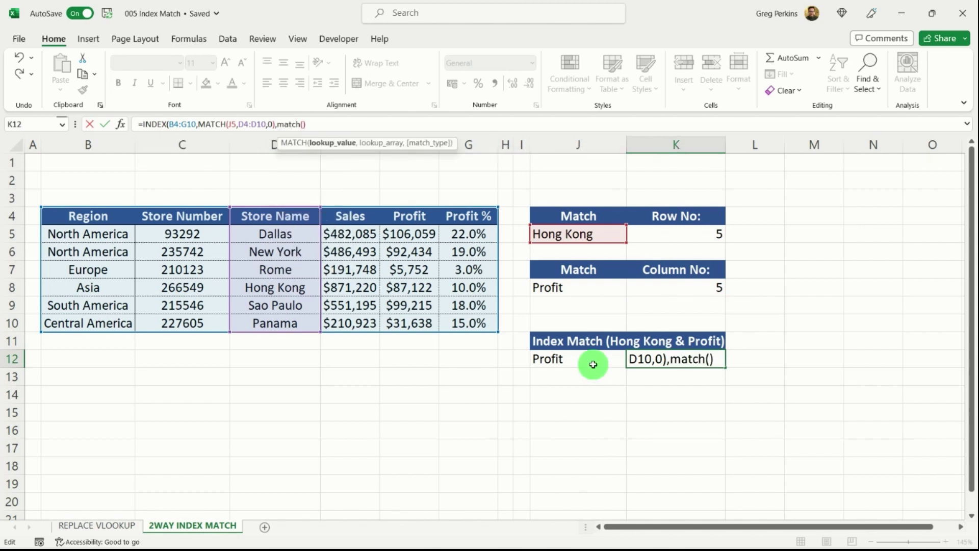
{"action": "left_click", "coordinate": [587, 361]}
{"action": "type", "text": ","}
{"action": "left_click_drag", "start_coordinate": [78, 215], "coordinate": [461, 217]}
{"action": "type", "text": ",0"}
{"action": "left_click", "coordinate": [369, 122]}
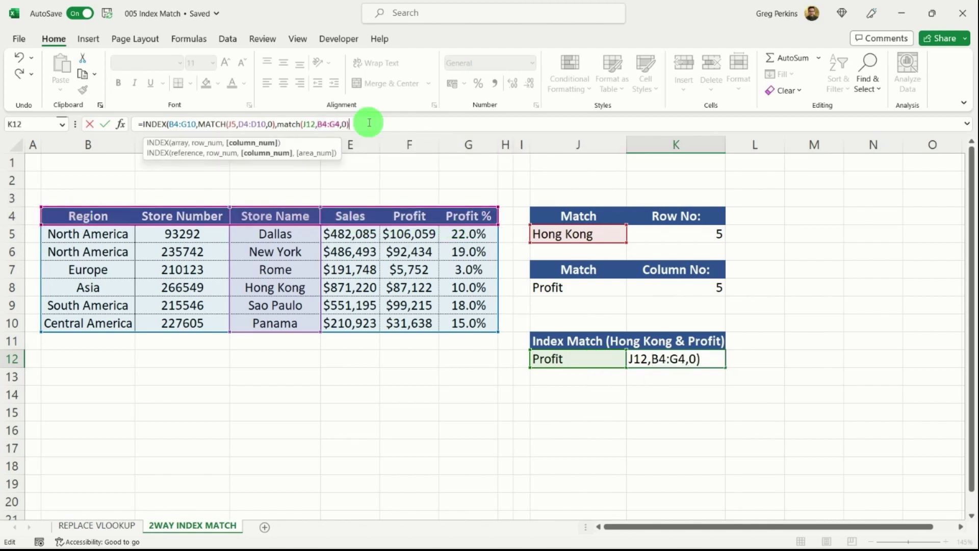
{"action": "key", "text": "Return"}
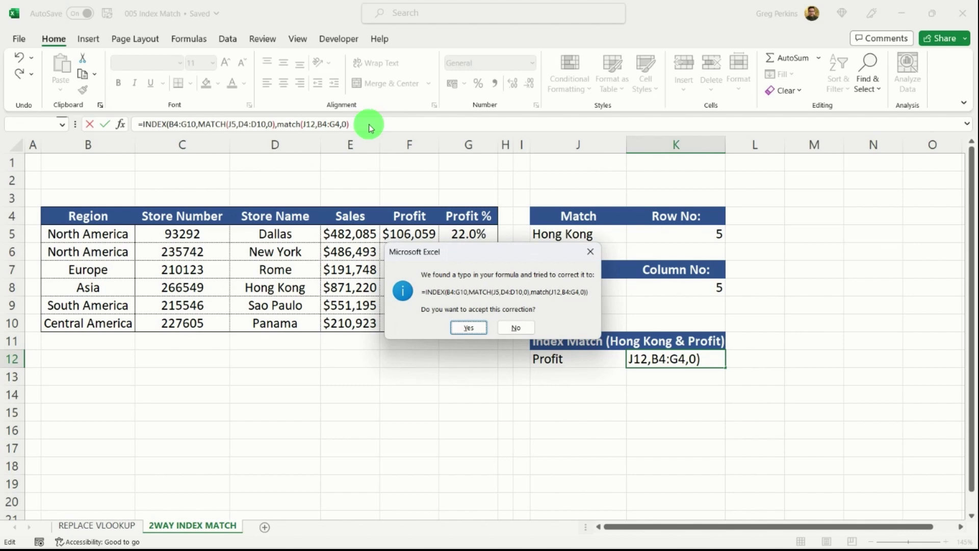
{"action": "left_click", "coordinate": [469, 328]}
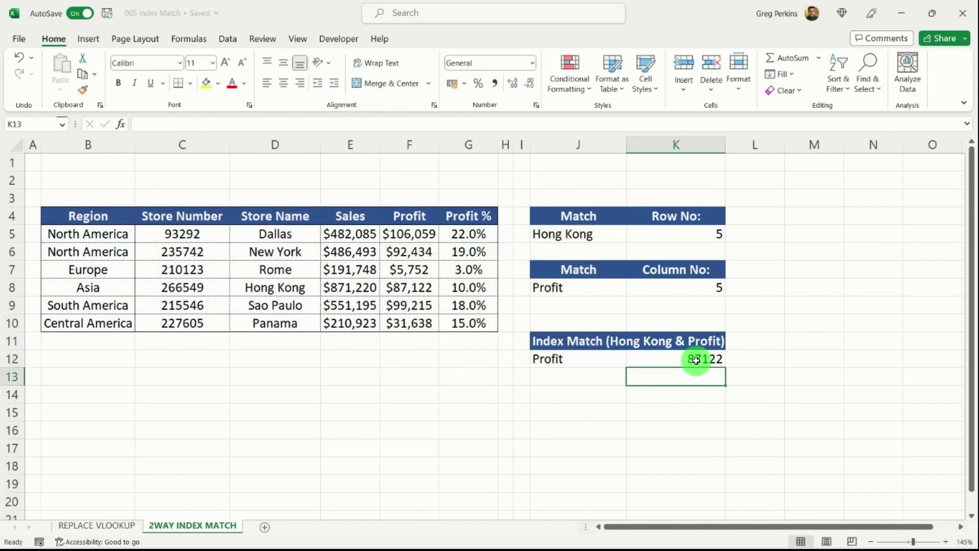